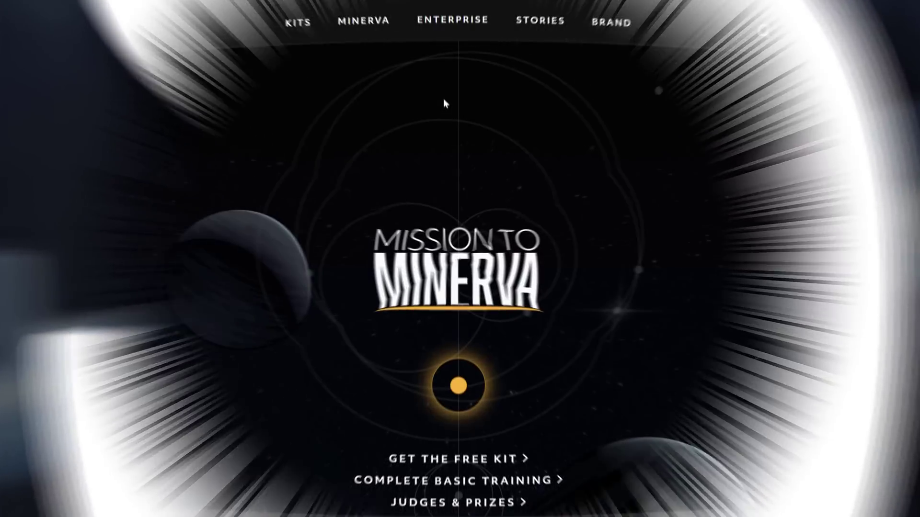
- Scroll the Mission to Minerva page to reveal the Free Kit, Basic Training, Judges & Prizes and Watch Video links
scroll(668, 379, "down", 3)
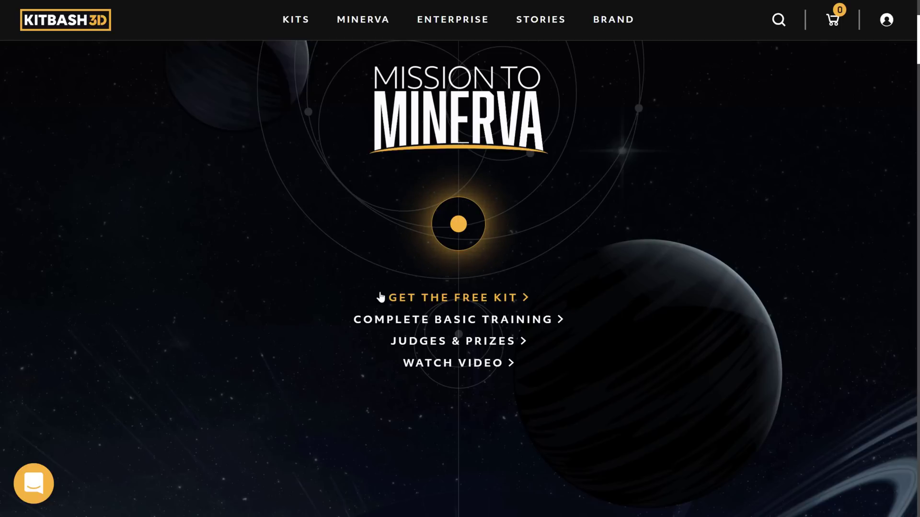
- Scroll past the mission brief, Phase 001 and Phase 002 to the award categories and December 2 deadline
scroll(471, 255, "down", 6)
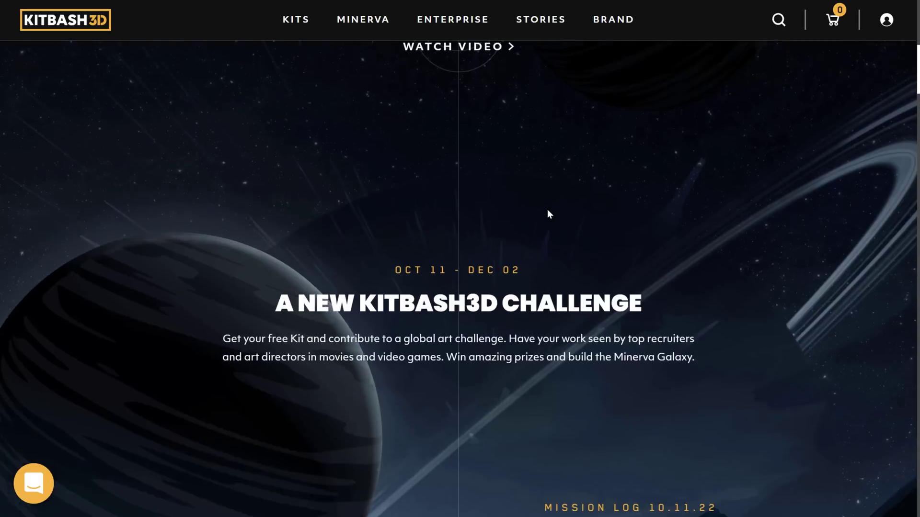
scroll(548, 211, "down", 5)
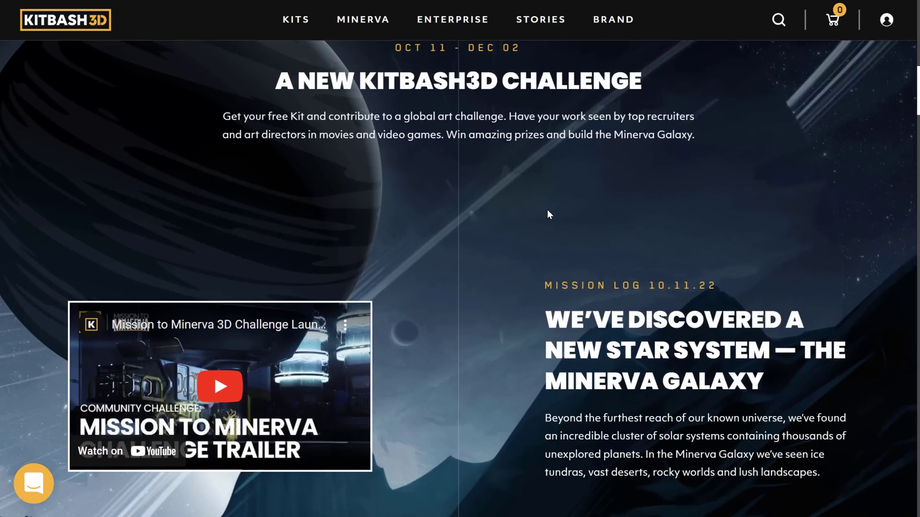
scroll(548, 211, "down", 10)
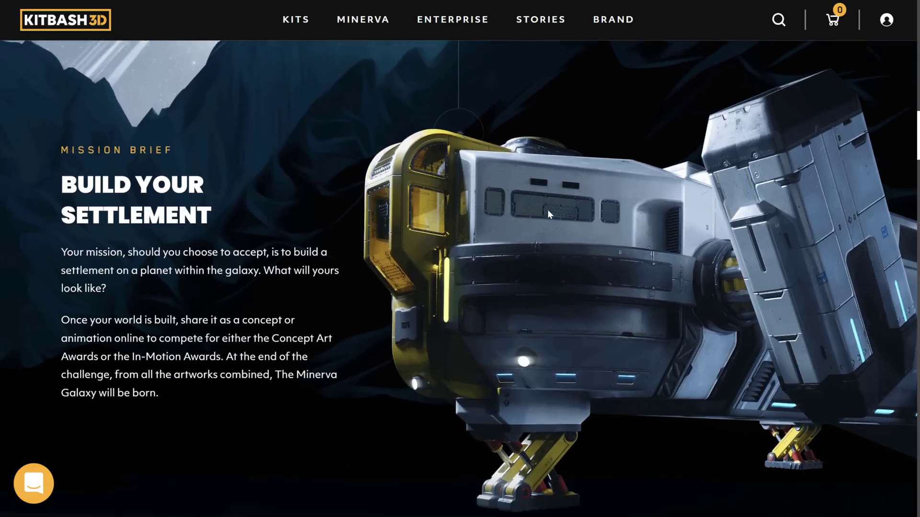
scroll(548, 211, "down", 12)
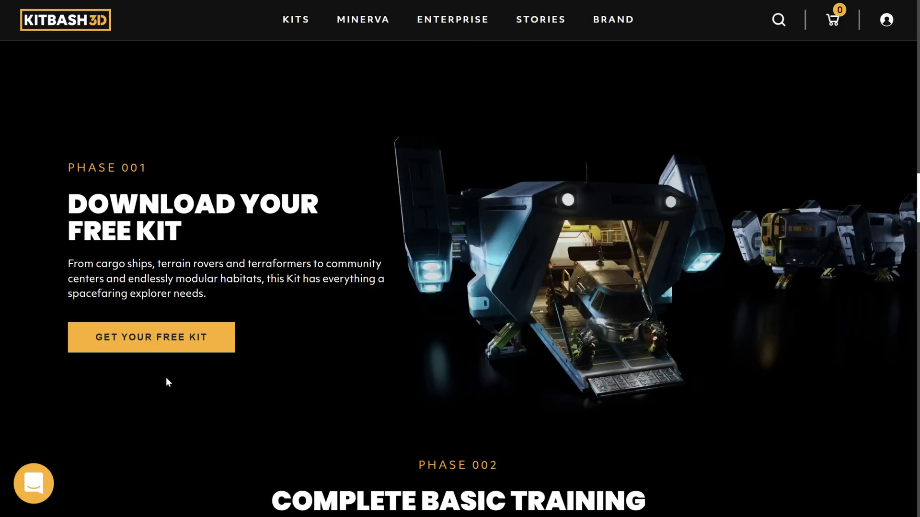
scroll(565, 254, "down", 2)
scroll(564, 256, "down", 3)
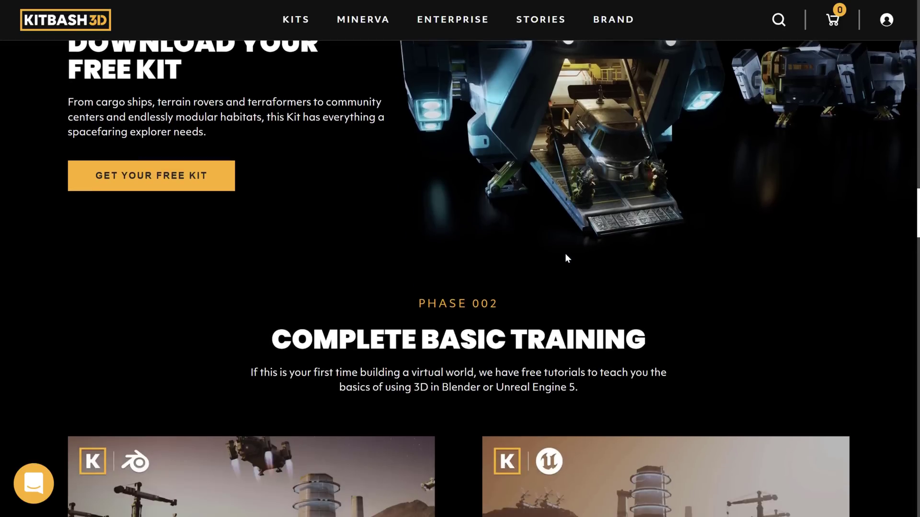
scroll(565, 254, "down", 1)
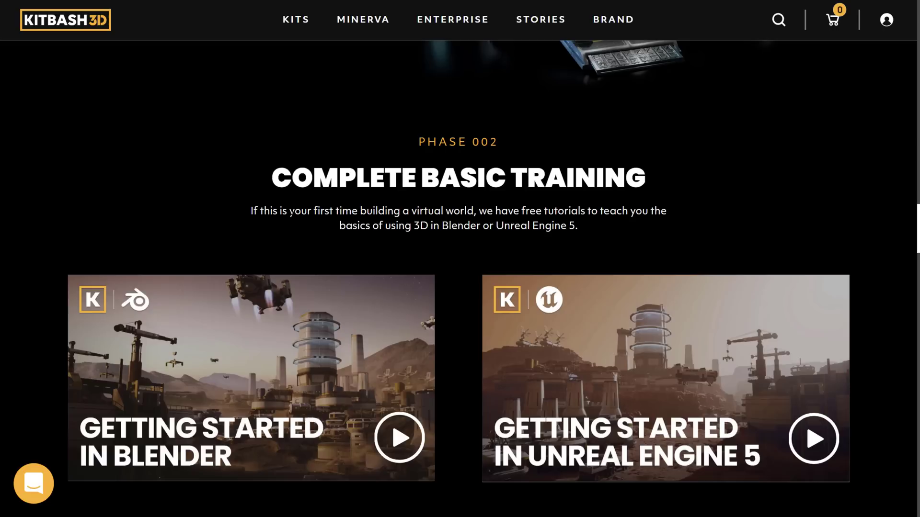
scroll(343, 211, "down", 8)
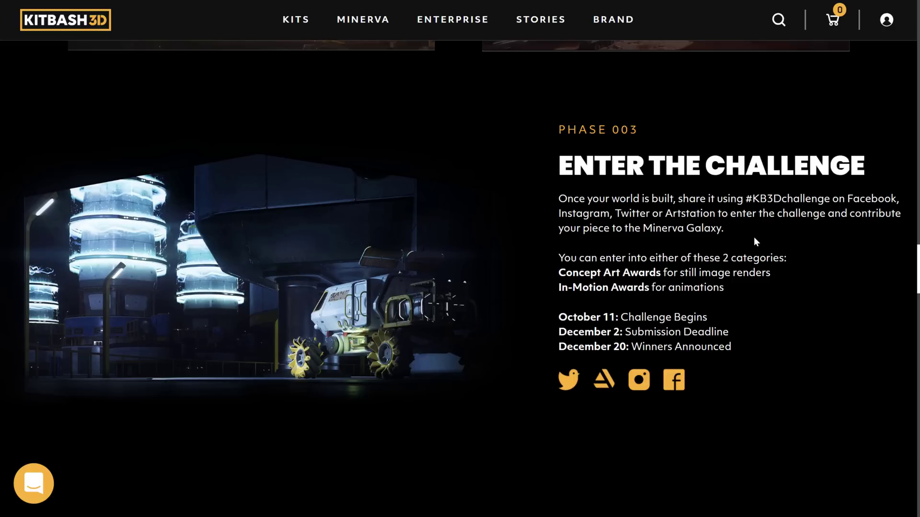
- Scroll past Meet Your Judges to the 2nd, 3rd place and Honorable Mentions prize boxes
scroll(768, 208, "down", 10)
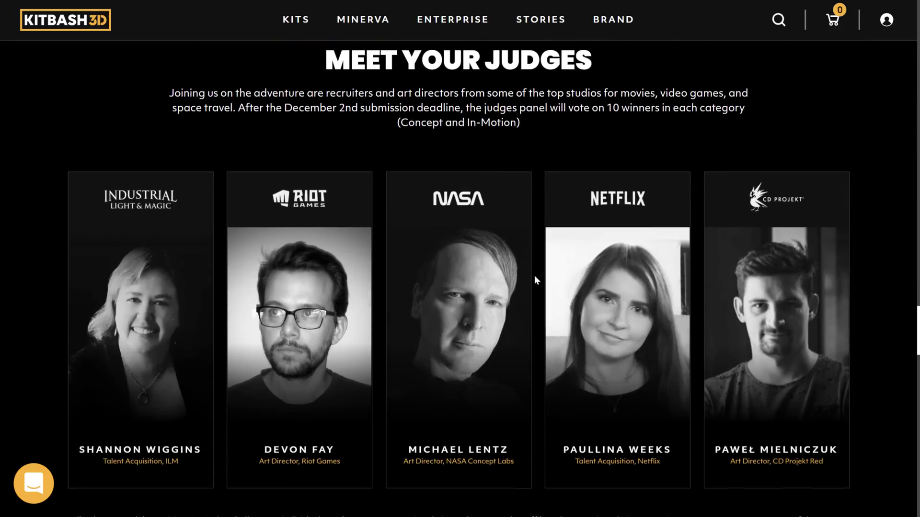
scroll(535, 275, "down", 10)
scroll(536, 279, "down", 4)
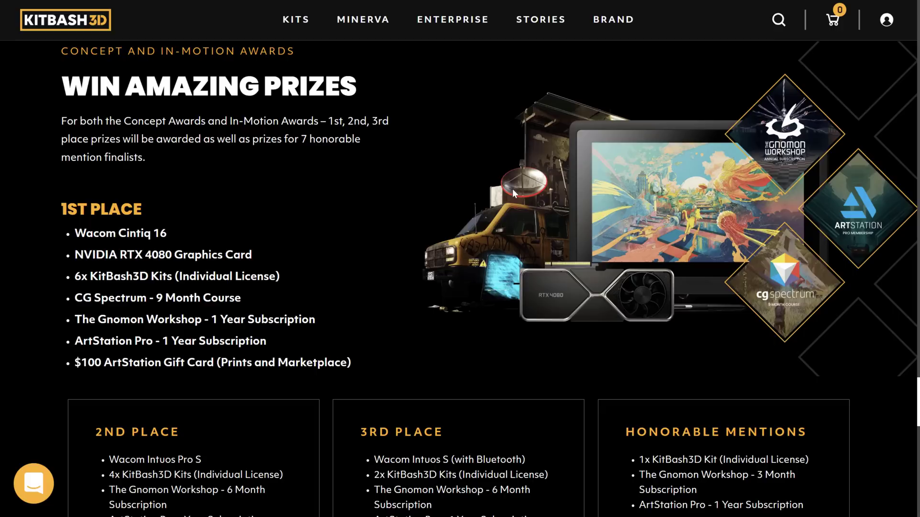
scroll(544, 441, "down", 2)
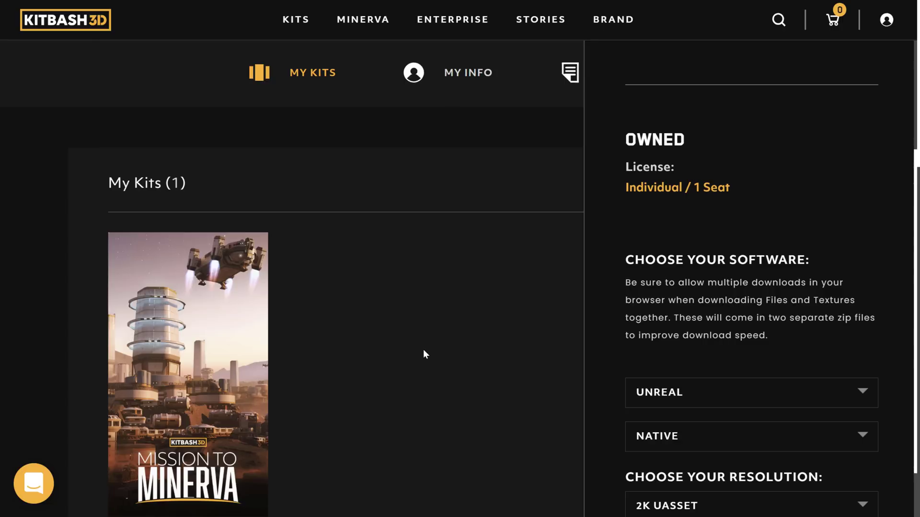
- Scroll to the owned Minerva kit and try Unity as download software, viewing its render engines
scroll(279, 242, "down", 2)
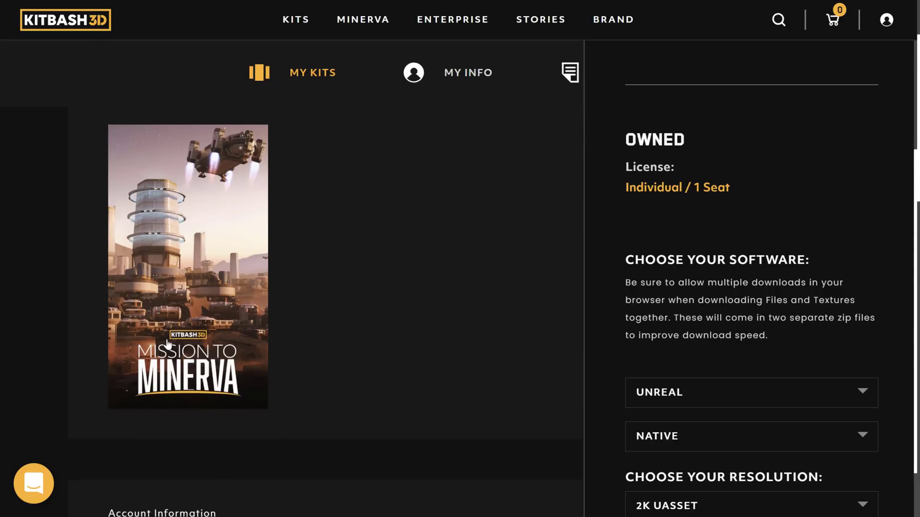
scroll(526, 304, "down", 1)
scroll(829, 321, "down", 1)
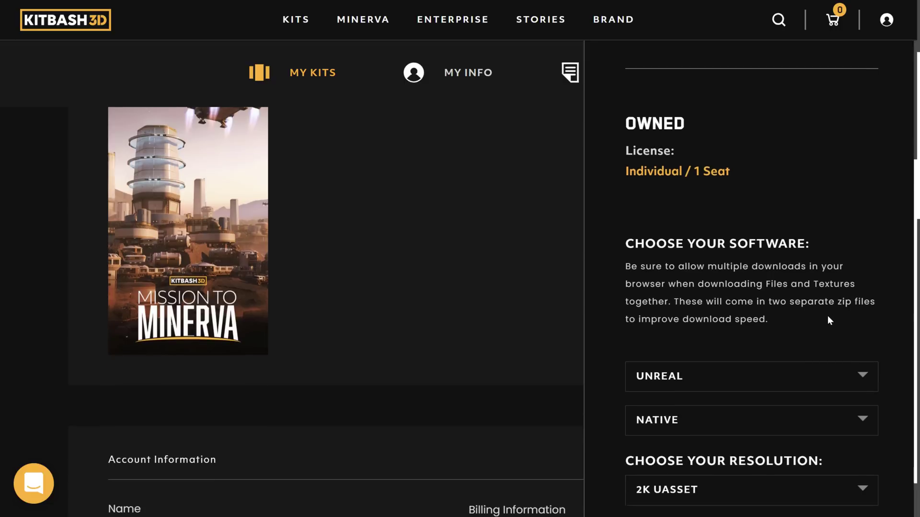
scroll(829, 320, "down", 1)
left_click(870, 281)
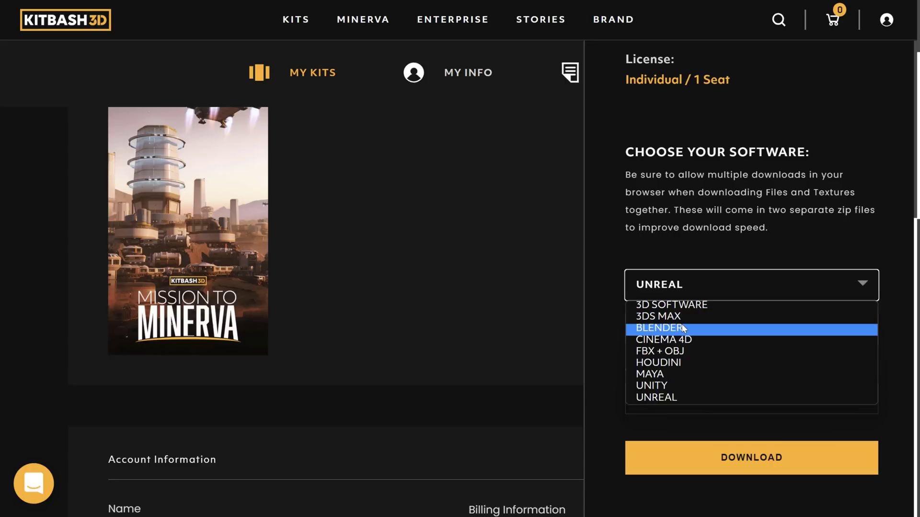
left_click(669, 390)
scroll(671, 308, "down", 1)
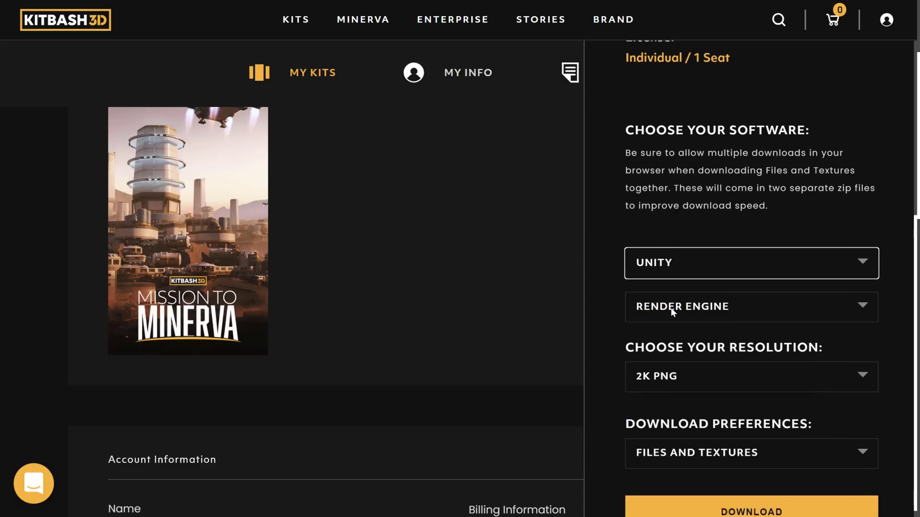
left_click(740, 279)
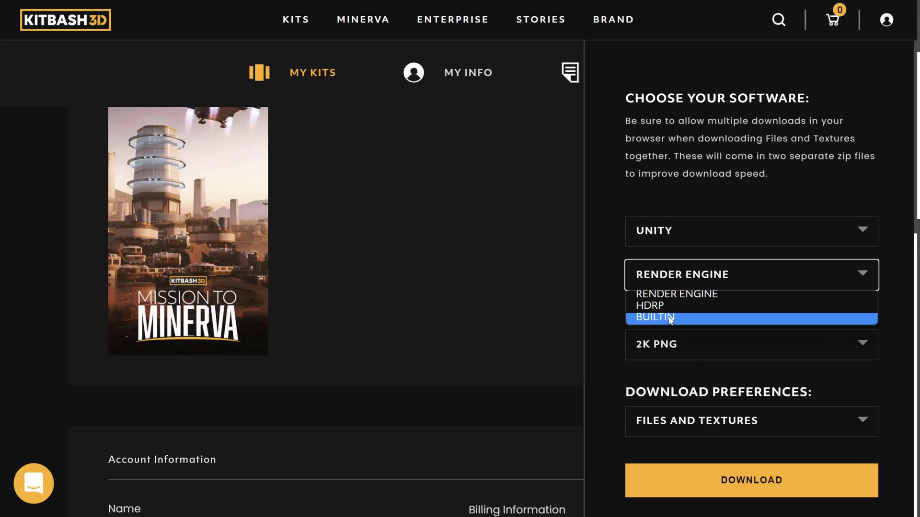
- Set the kit download back to Unreal with the Native engine and 1K UASSET textures
left_click(654, 231)
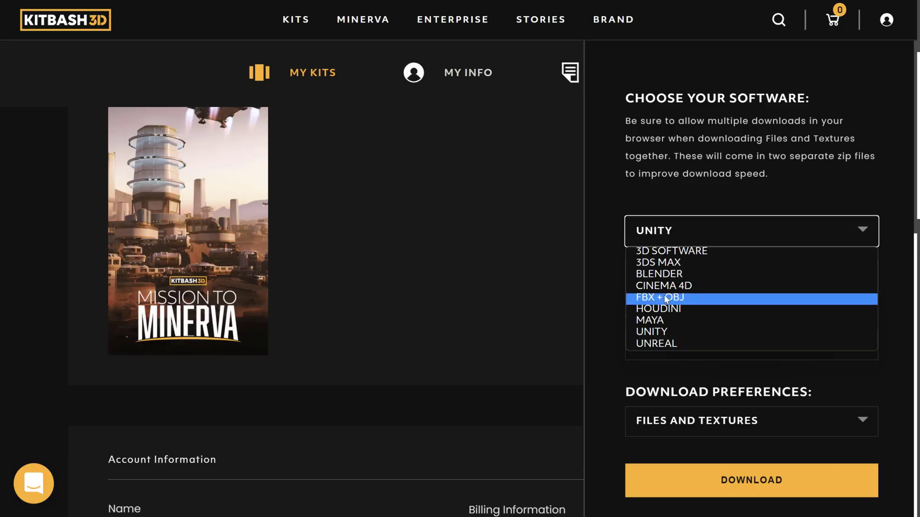
left_click(665, 340)
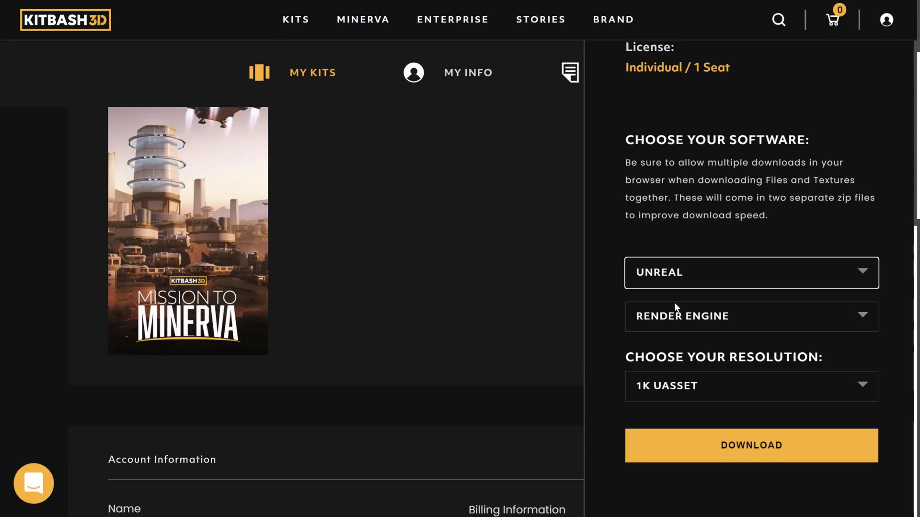
left_click(689, 320)
left_click(676, 348)
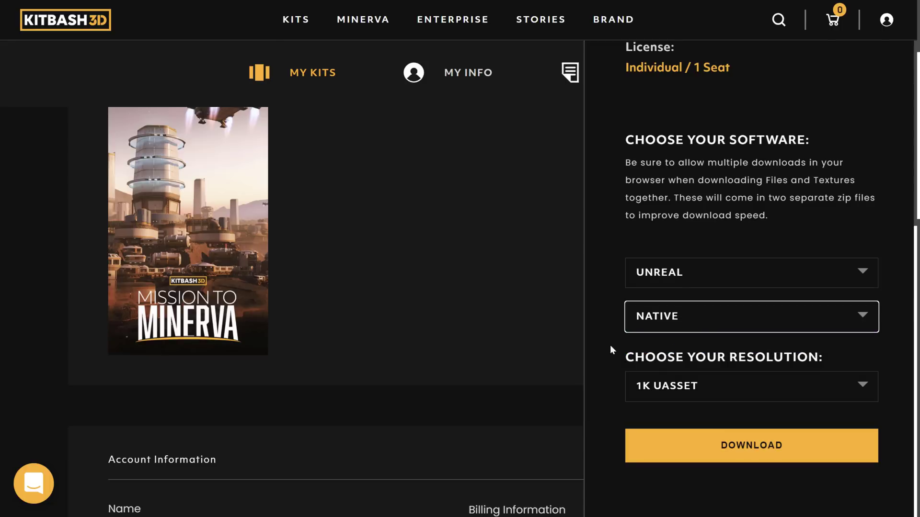
left_click(841, 385)
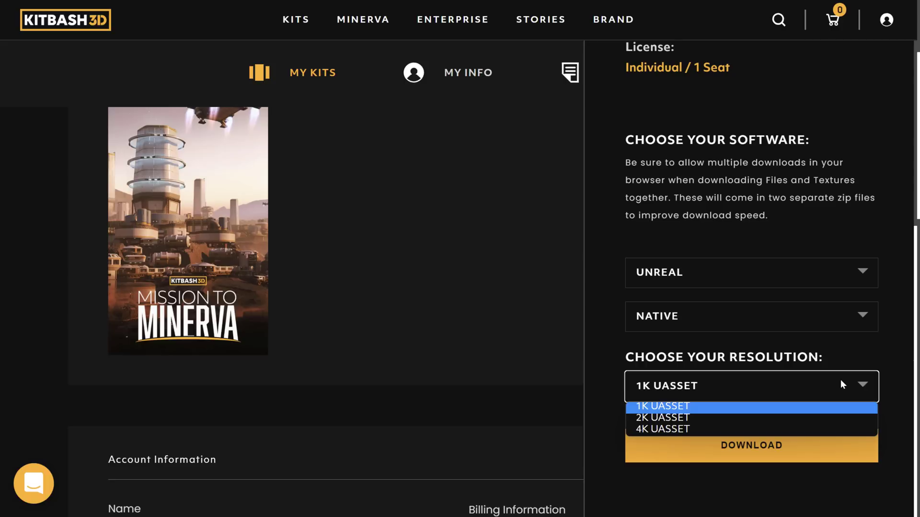
left_click(784, 238)
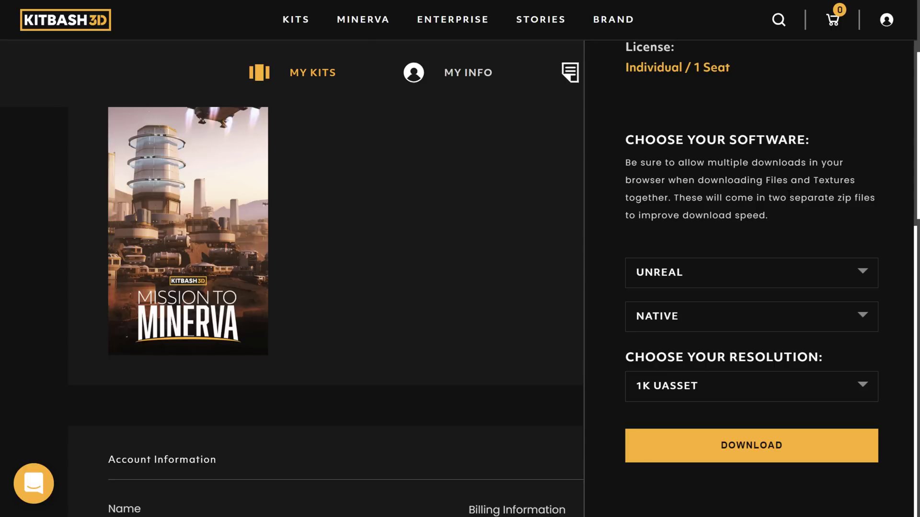
- Switch to File Explorer and go back from the kb3d unreal.2k folder to Downloads
key("alt+Tab")
key("alt+Tab")
key("alt+Tab")
key("alt+Tab")
key("alt+Tab")
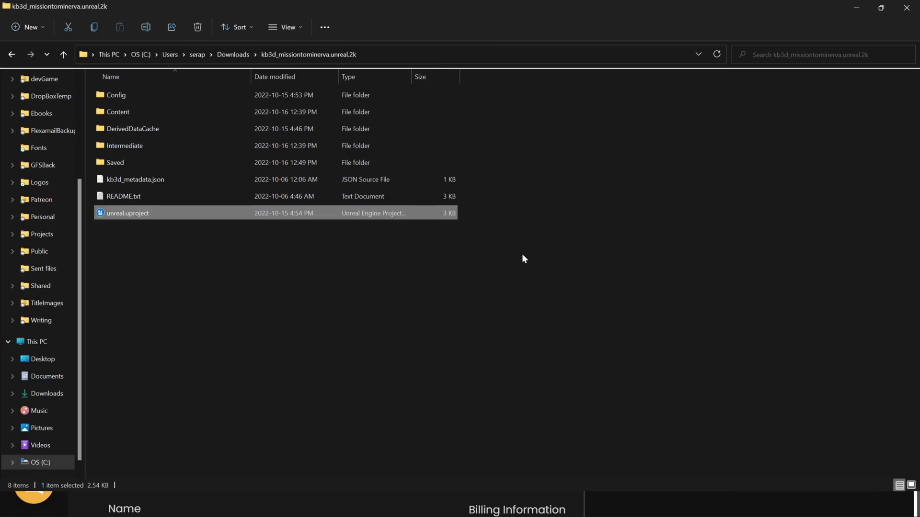
left_click(296, 251)
key("alt+Left")
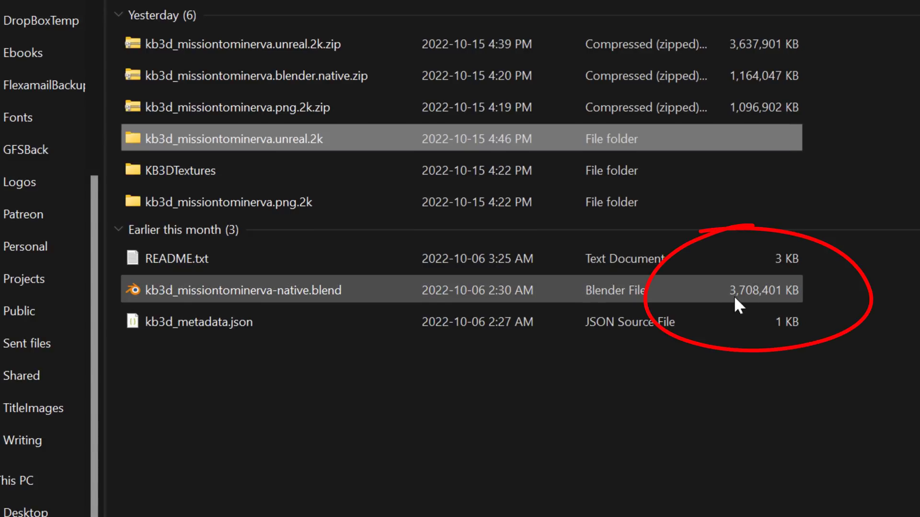
- Return to the Downloads window via Task View, then bring the Blender scene forward
key("super+Tab")
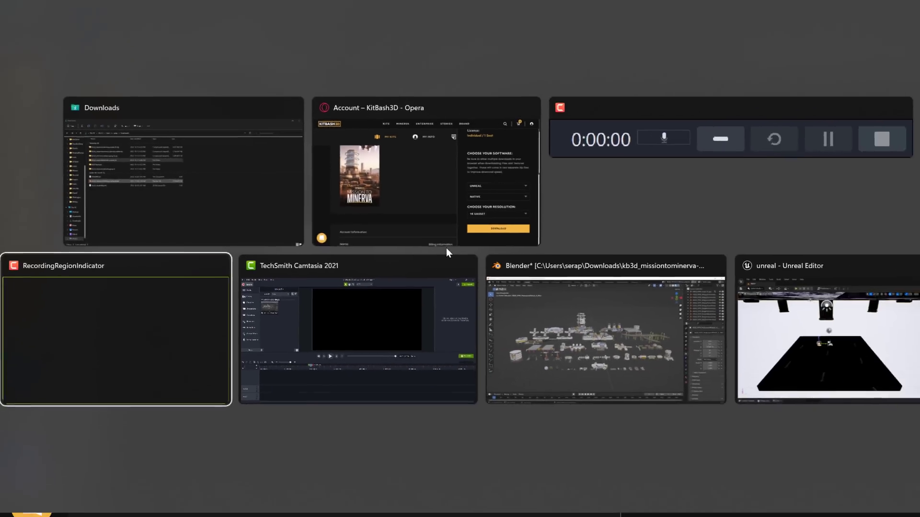
left_click(447, 248)
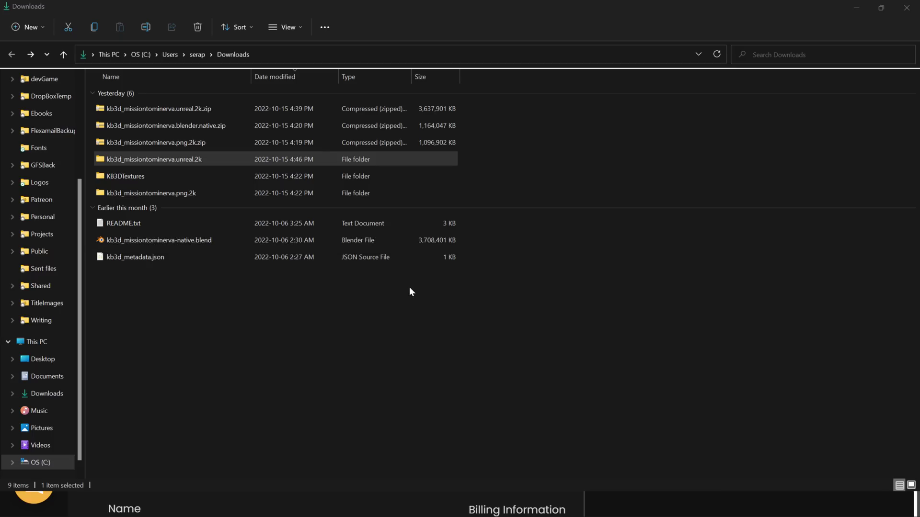
key("alt+Tab")
key("alt+Tab")
key("alt+Tab")
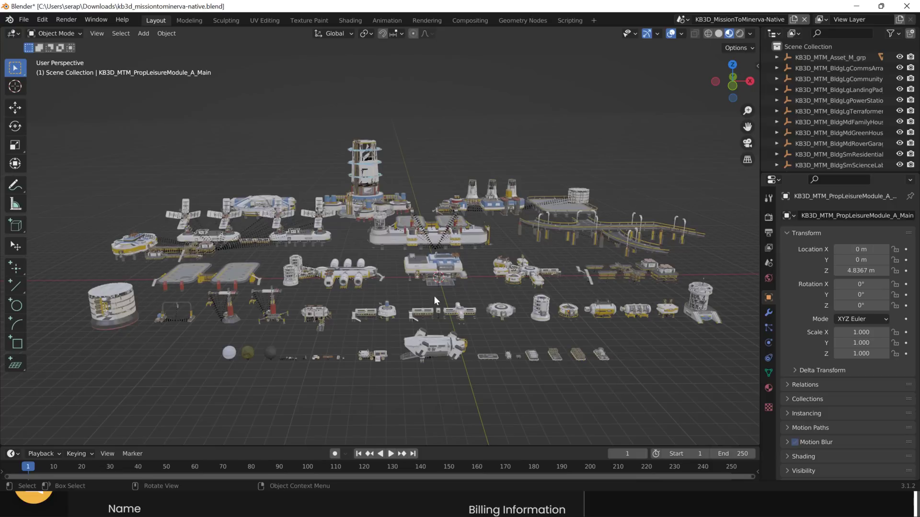
- Orbit, zoom and pan the Blender viewport to a low close view of the curved walkway and cargo platforms
middle_click_drag(432, 271, 507, 248)
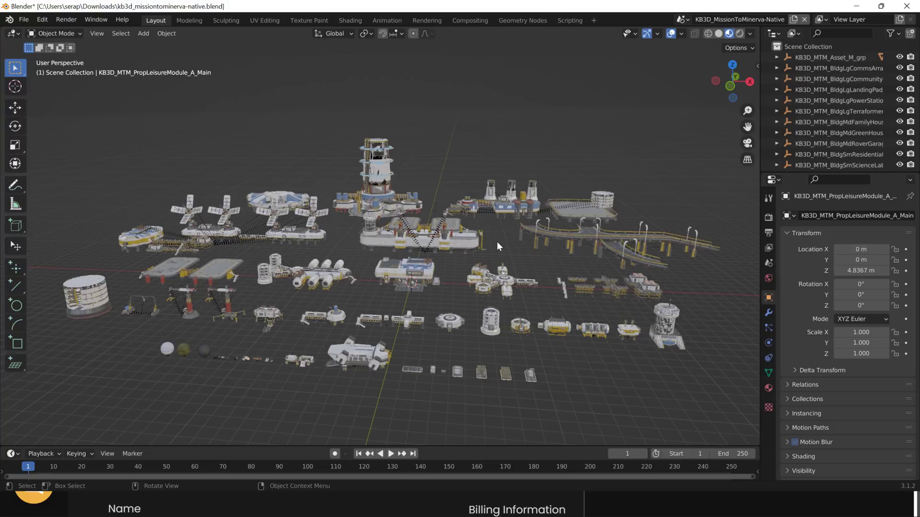
scroll(496, 242, "up", 2)
scroll(497, 242, "up", 5)
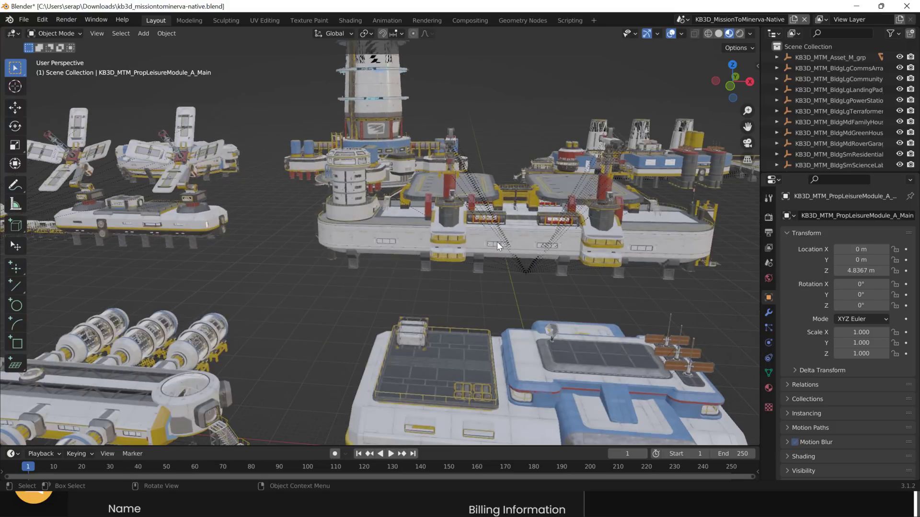
scroll(496, 241, "up", 3)
middle_click_drag(496, 242, 536, 252)
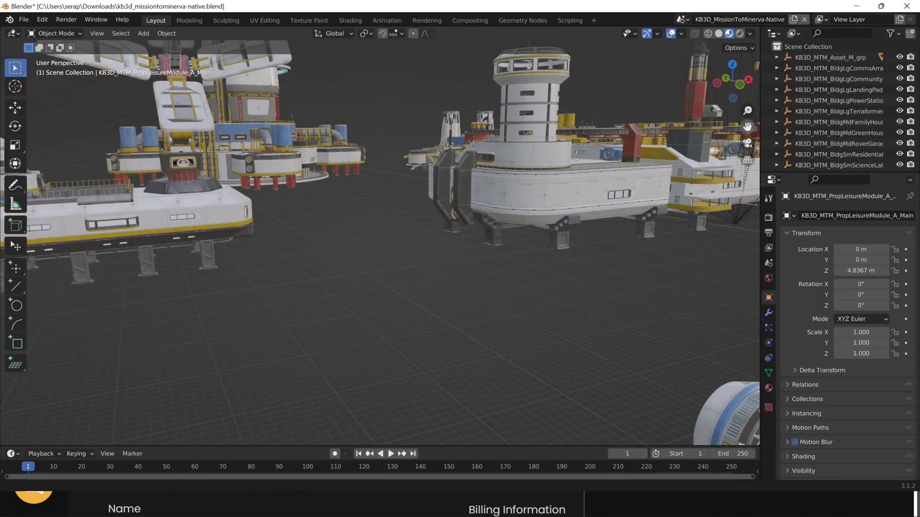
left_click_drag(747, 126, 565, 249)
left_click_drag(627, 187, 618, 100)
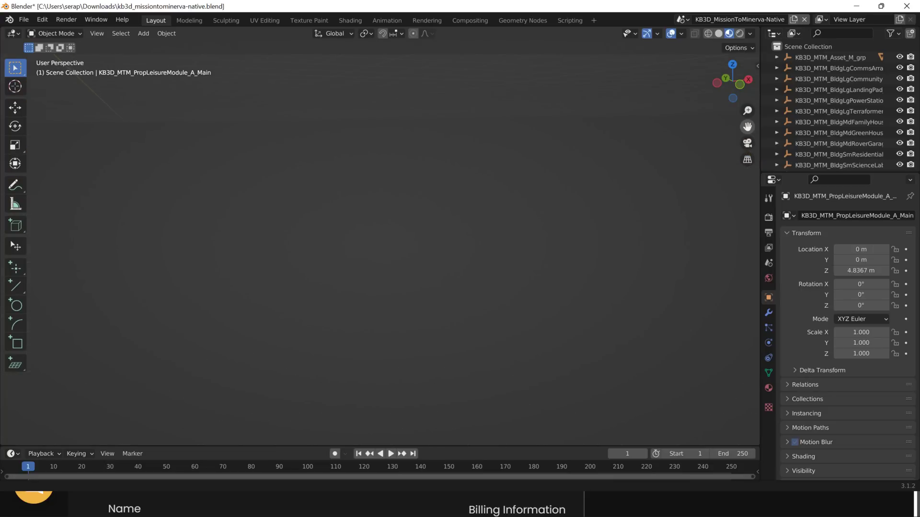
left_click_drag(618, 101, 175, 191)
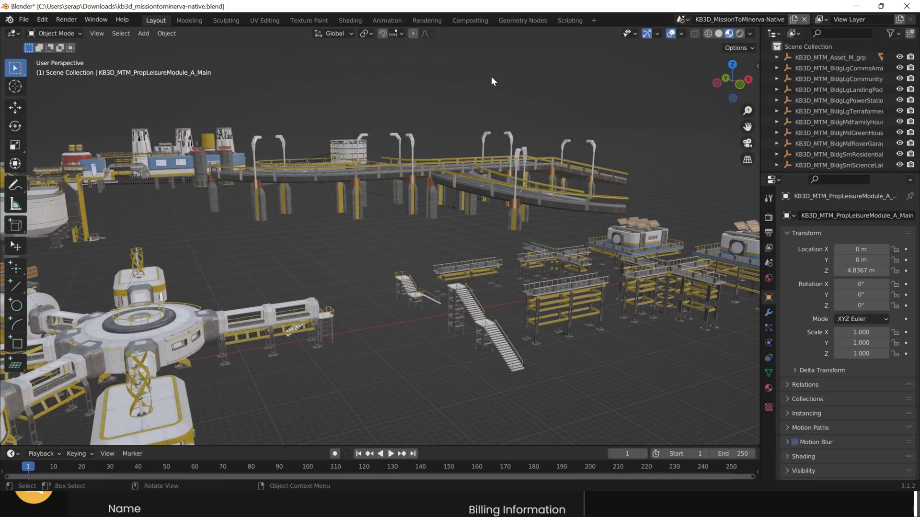
middle_click_drag(465, 206, 192, 151)
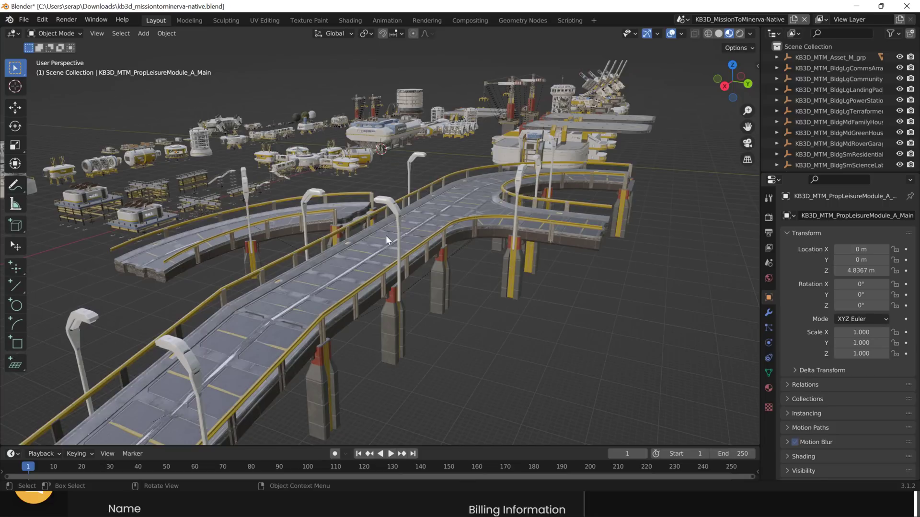
middle_click_drag(502, 230, 511, 234)
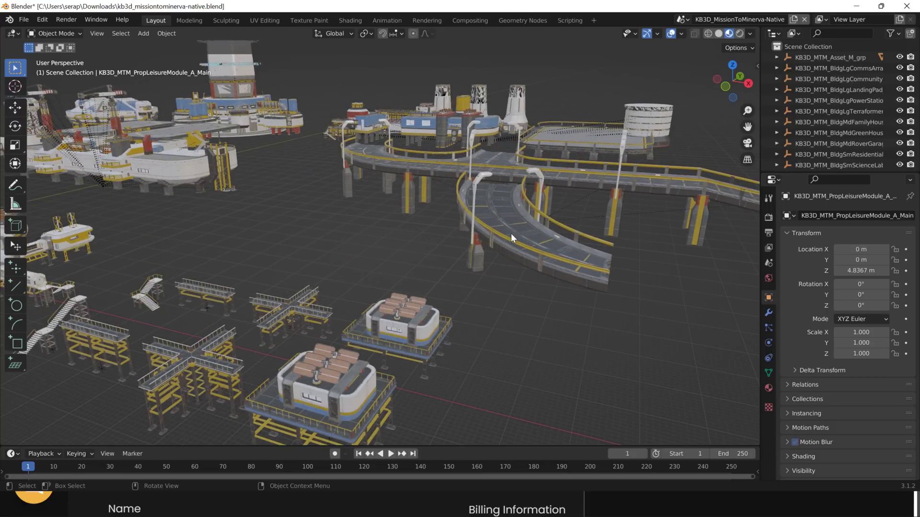
- Open External Data > Find Missing Files, cancel it unchanged, and switch to the Unreal Editor
left_click(24, 20)
mouse_move(61, 191)
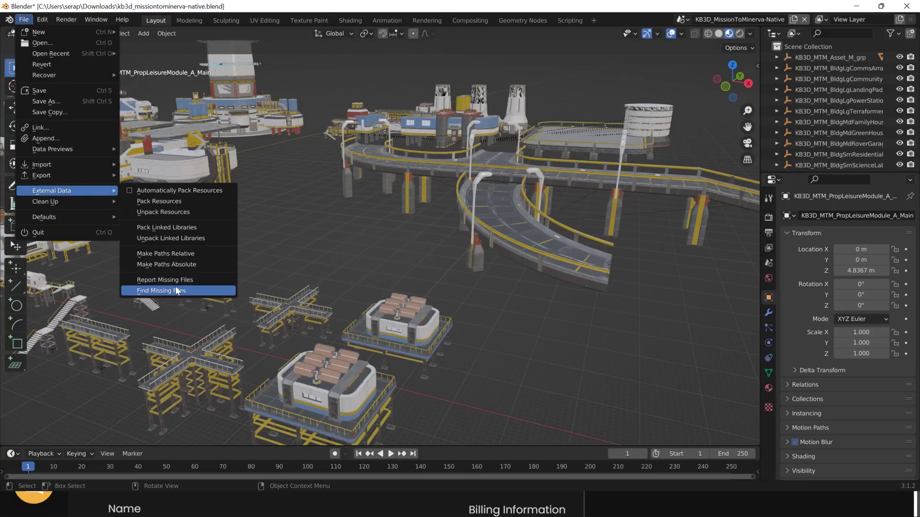
left_click(219, 294)
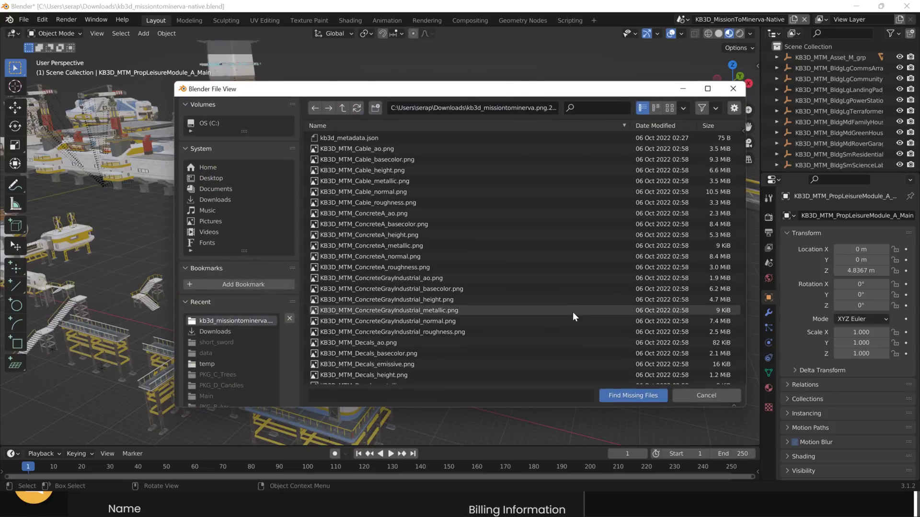
left_click(702, 396)
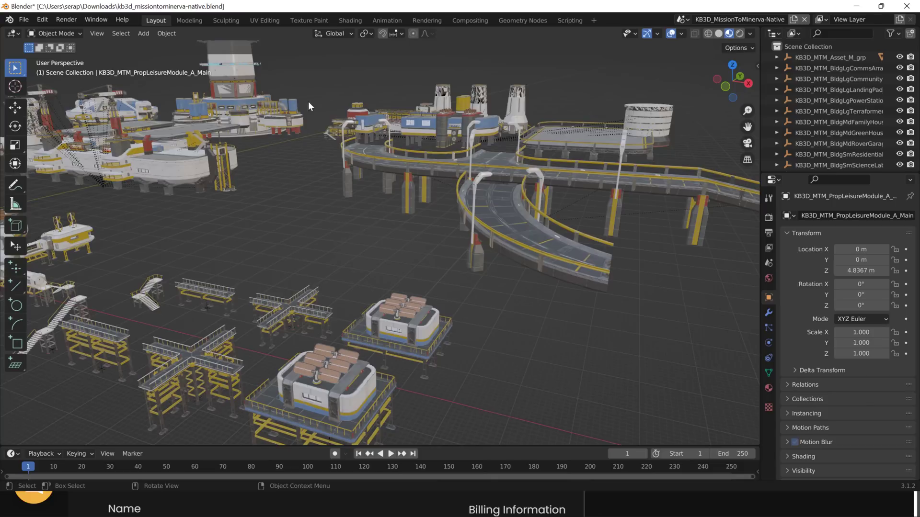
key("alt+Tab")
key("alt+Tab")
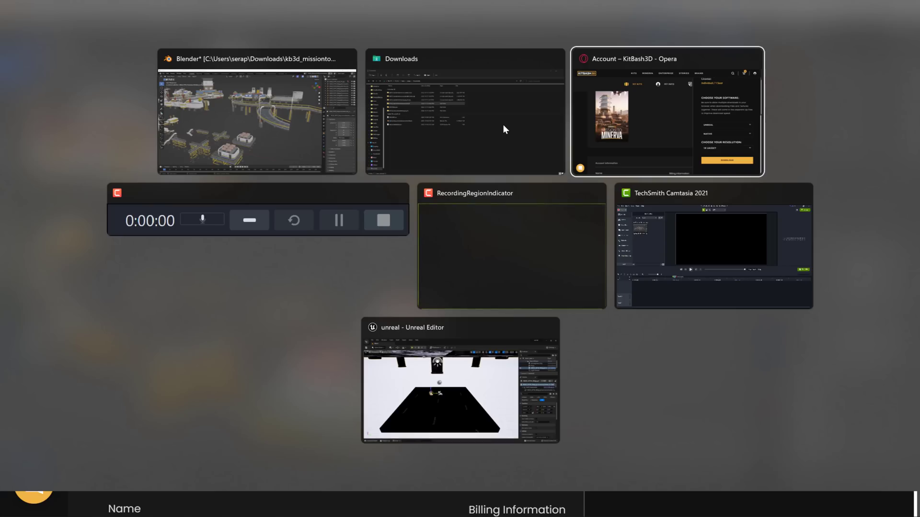
key("alt+Tab")
key("alt+Tab")
key("alt+Tab")
key("alt+Tab")
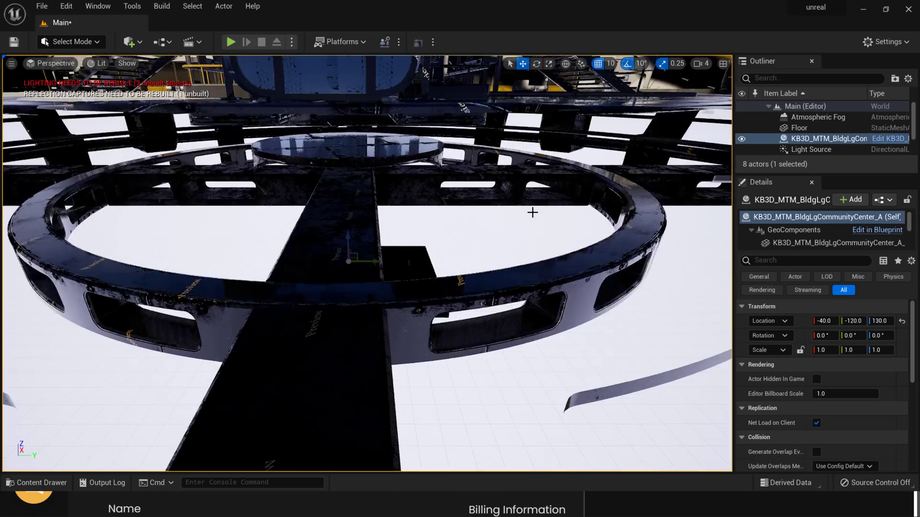
- Frame the community center building and fly around it, through the dome and onto the seating platform
key("f")
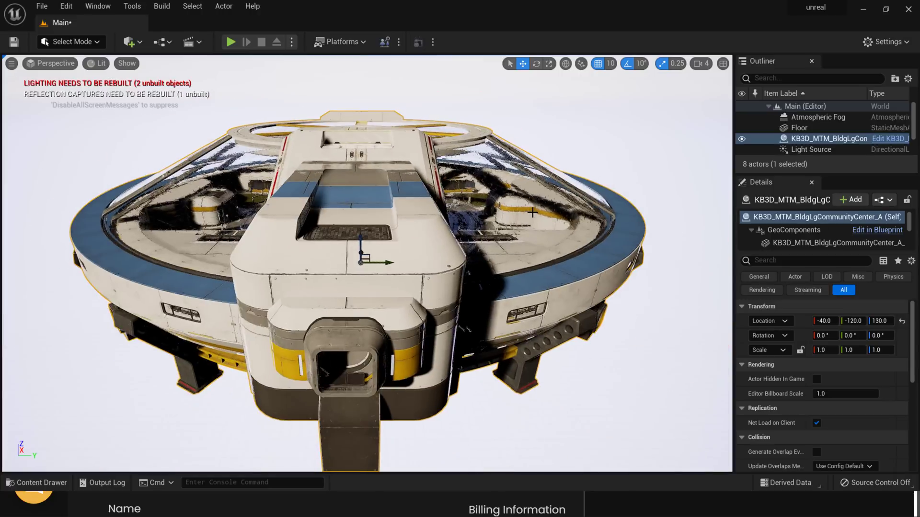
middle_click_drag(542, 250, 541, 250)
right_click_drag(541, 250, 540, 249)
key("w")
key("w")
key("s")
key("w")
right_click_drag(376, 260, 695, 272)
right_click_drag(323, 266, 148, 266)
- Drag EquipCraneStationary_A from the kit's Actors folder onto the community center building
left_click(24, 483)
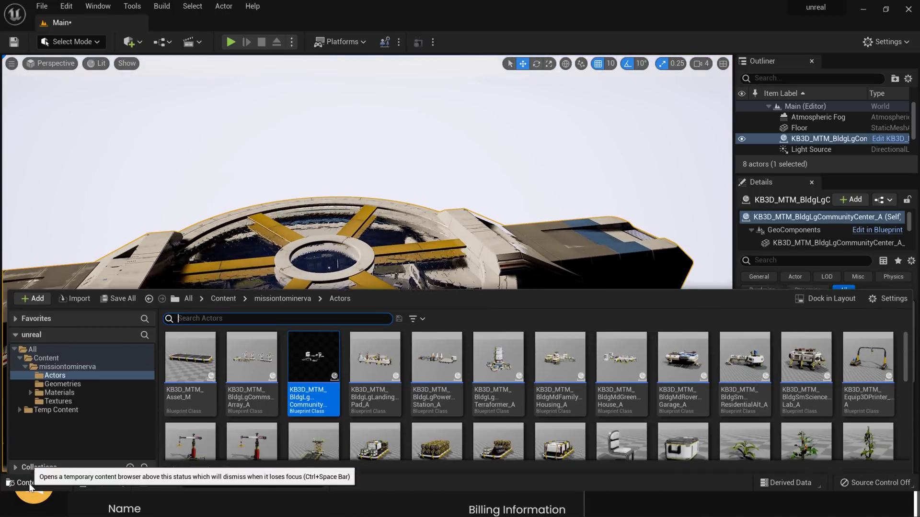
scroll(429, 380, "down", 2)
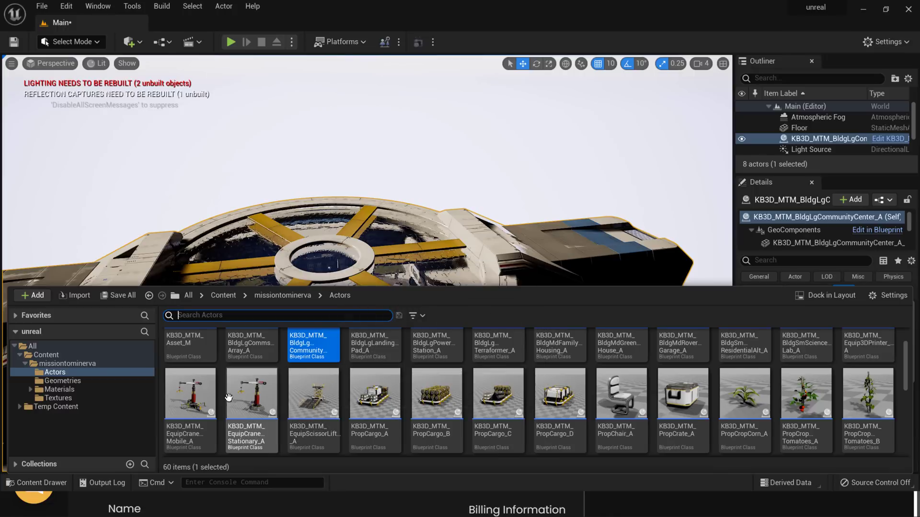
left_click_drag(251, 394, 558, 151)
scroll(598, 264, "down", 8)
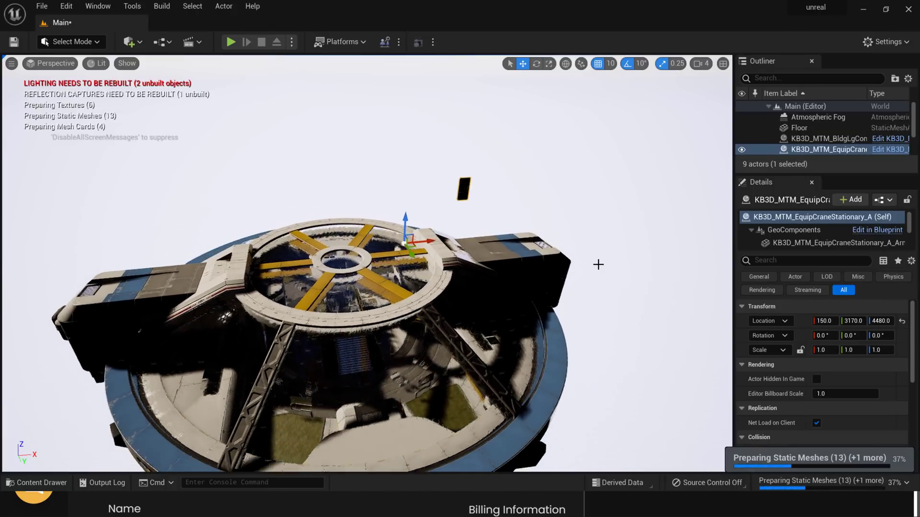
scroll(598, 264, "down", 4)
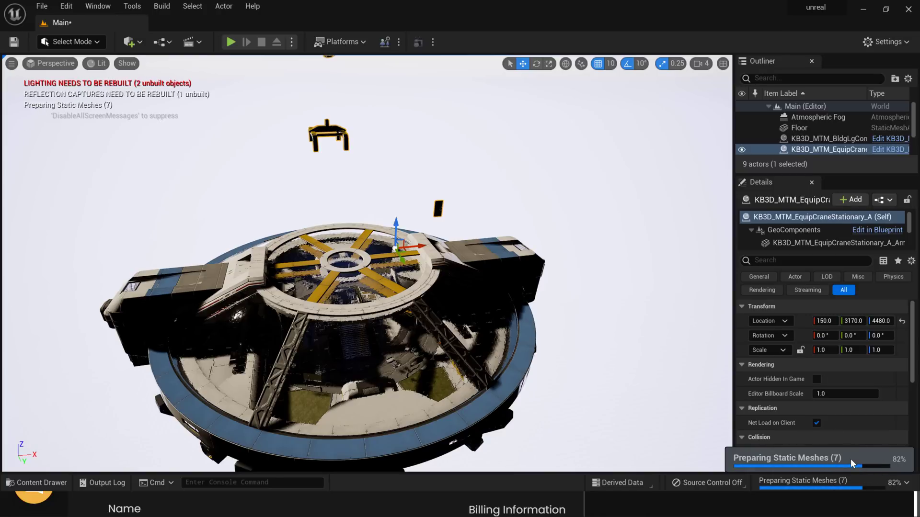
- Browse the Actors asset list again, then fly the camera in close to the placed crane
left_click(36, 482)
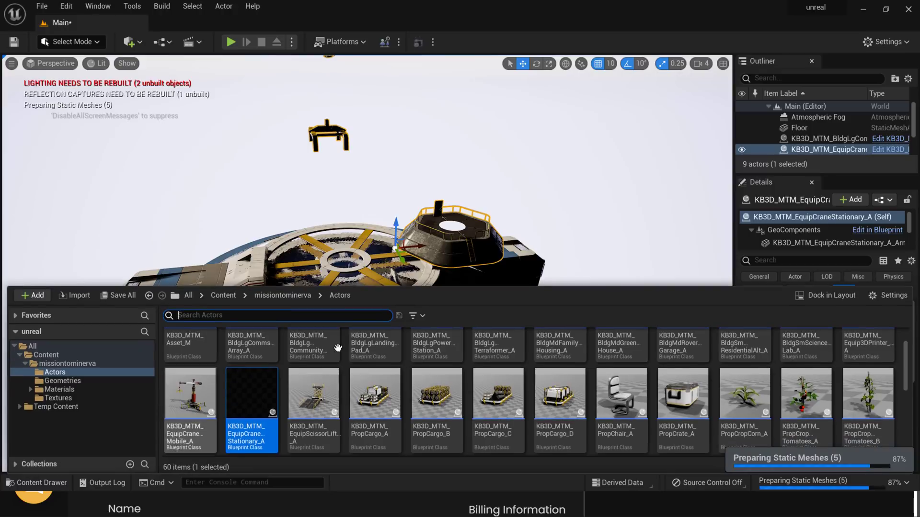
scroll(337, 349, "down", 5)
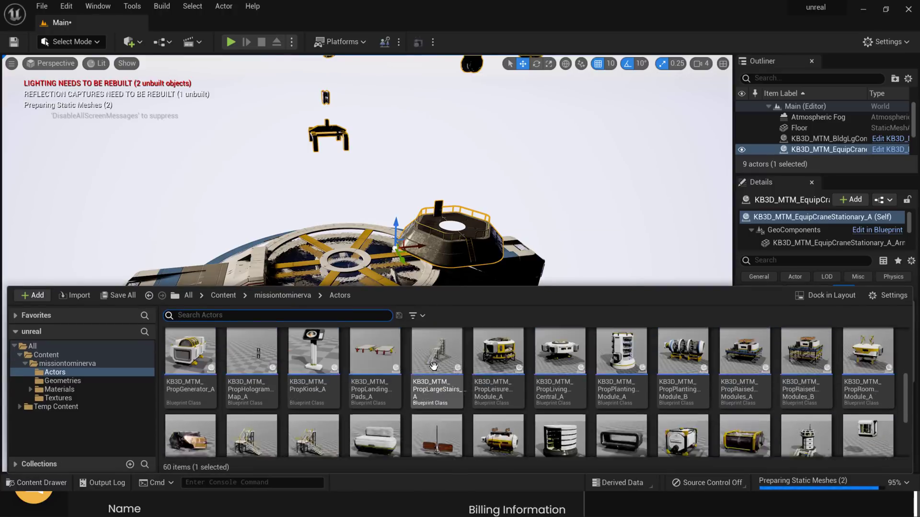
scroll(434, 367, "up", 5)
mouse_move(432, 361)
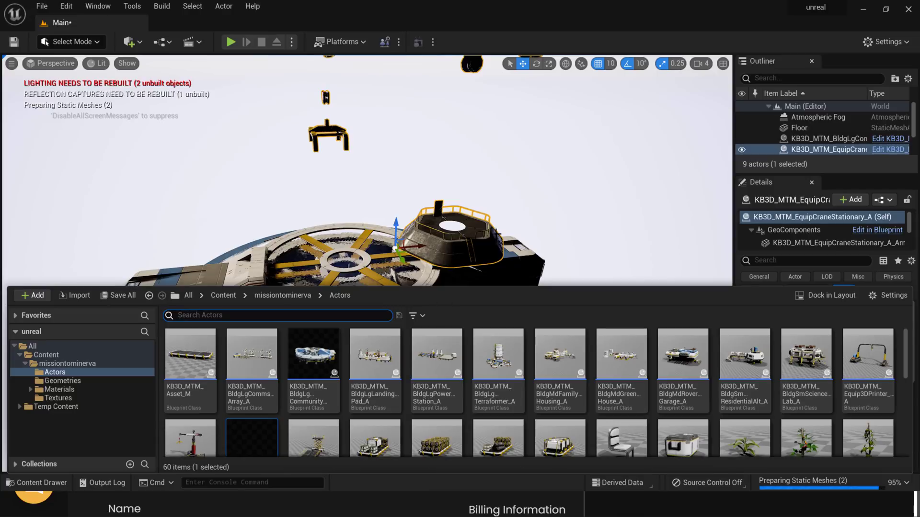
scroll(347, 199, "down", 4)
scroll(348, 199, "down", 2)
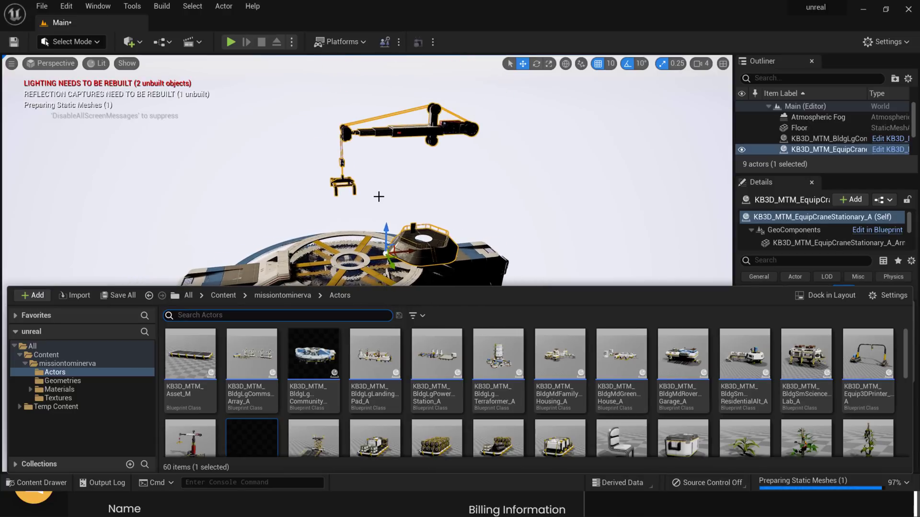
key("w")
right_click_drag(378, 196, 392, 170)
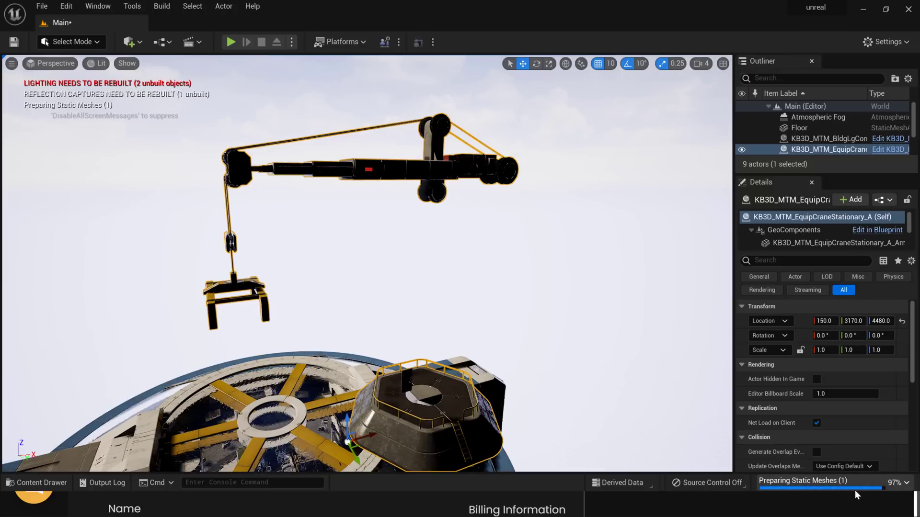
mouse_move(513, 335)
right_mouse_down()
mouse_move(653, 376)
mouse_move(702, 357)
mouse_move(502, 345)
right_mouse_up()
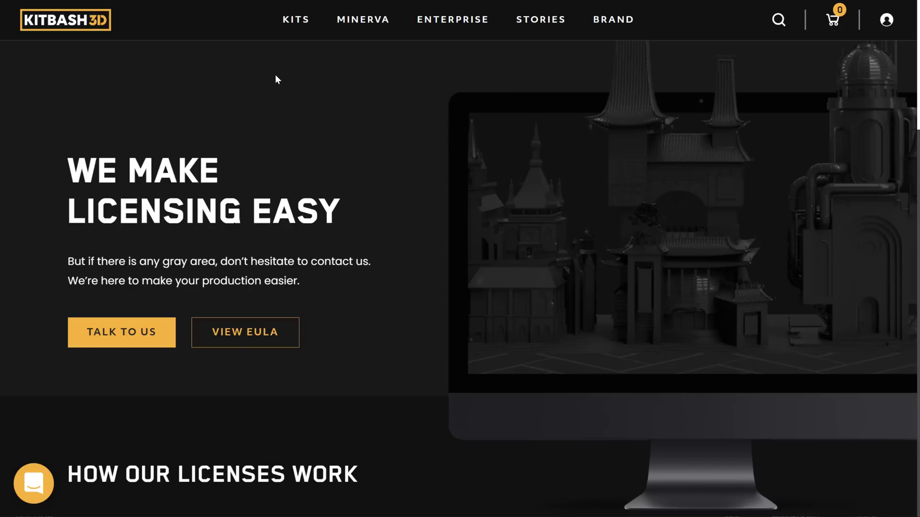
- Scroll through the licensing page, then scroll the account page to My Kits showing Mission to Minerva
scroll(345, 211, "down", 5)
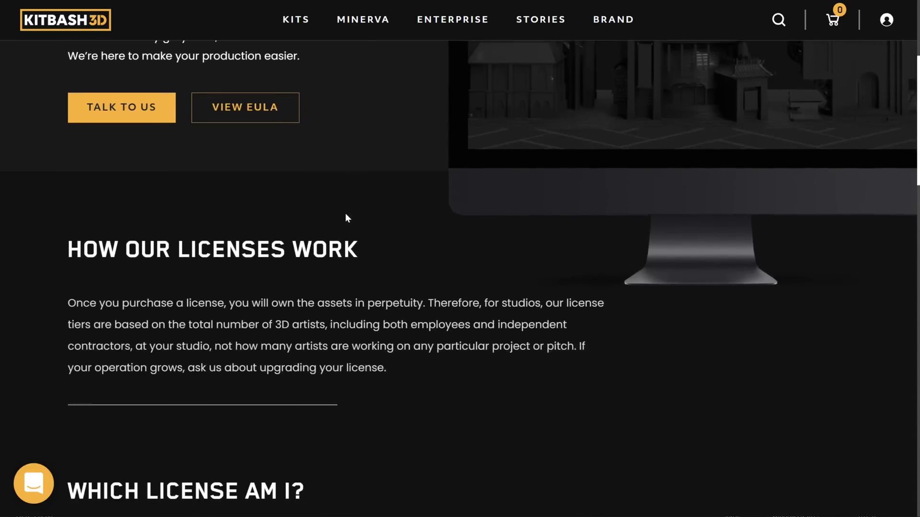
scroll(352, 282, "down", 10)
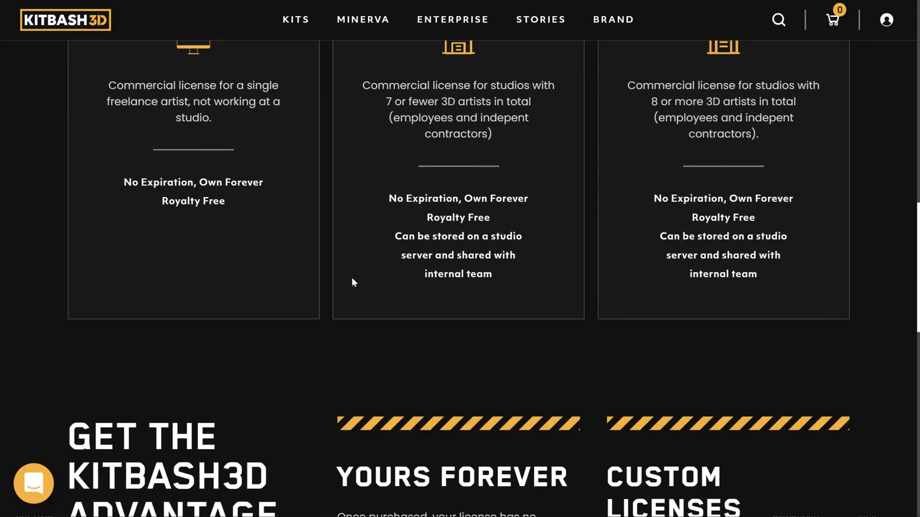
scroll(353, 283, "down", 5)
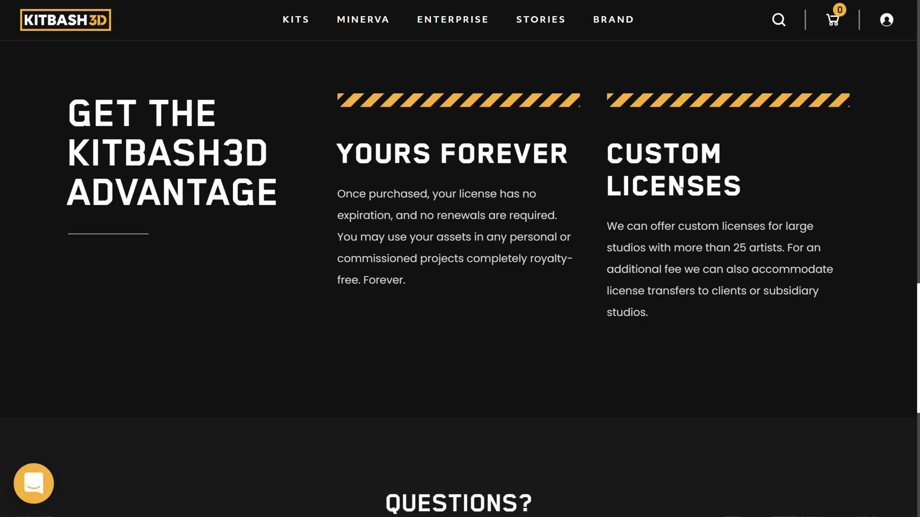
scroll(532, 340, "down", 9)
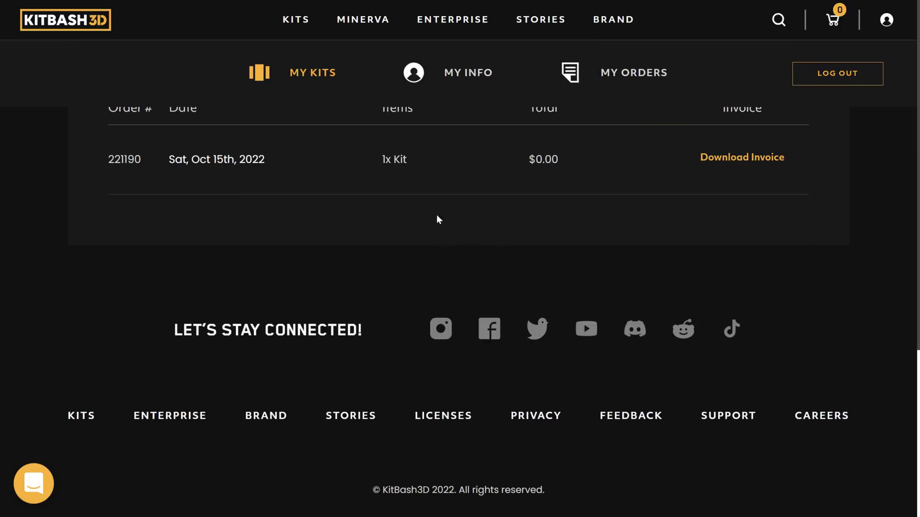
scroll(474, 283, "up", 15)
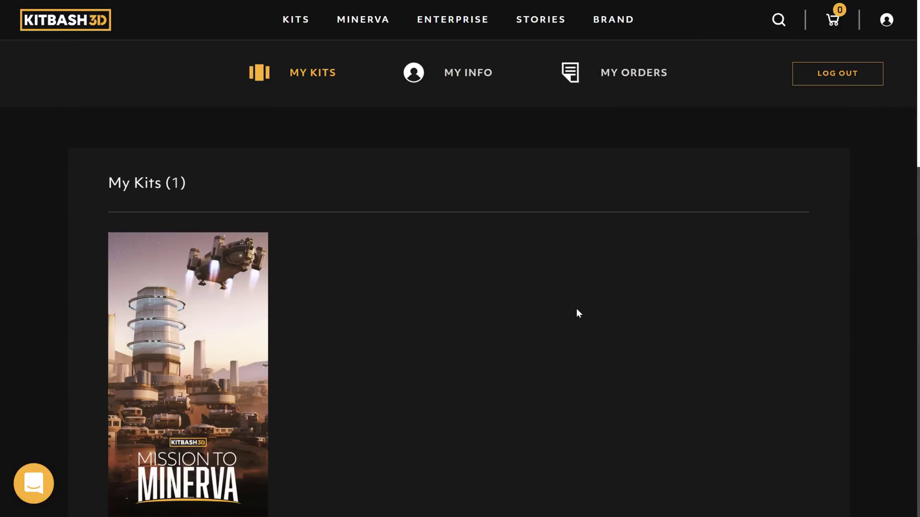
scroll(577, 310, "down", 2)
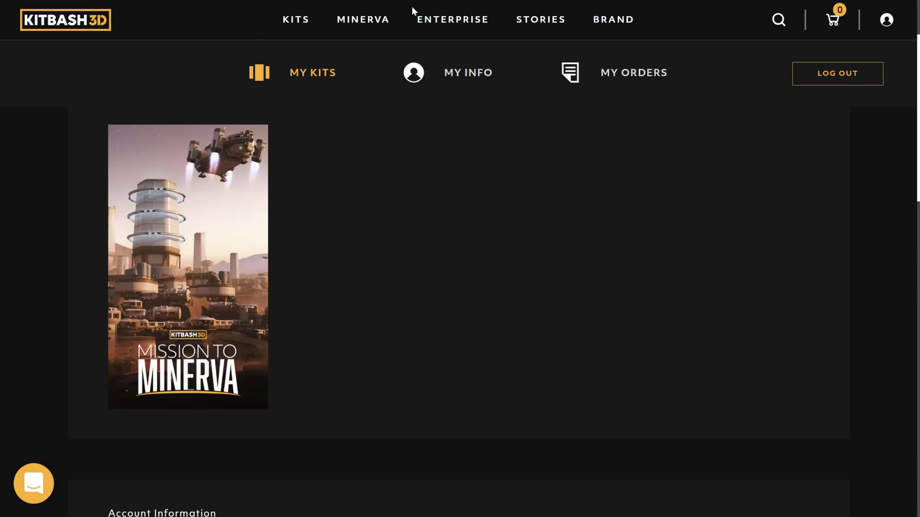
- Open the KitBash3D MINERVA challenge page and read through its phases, judges and prizes
left_click(376, 22)
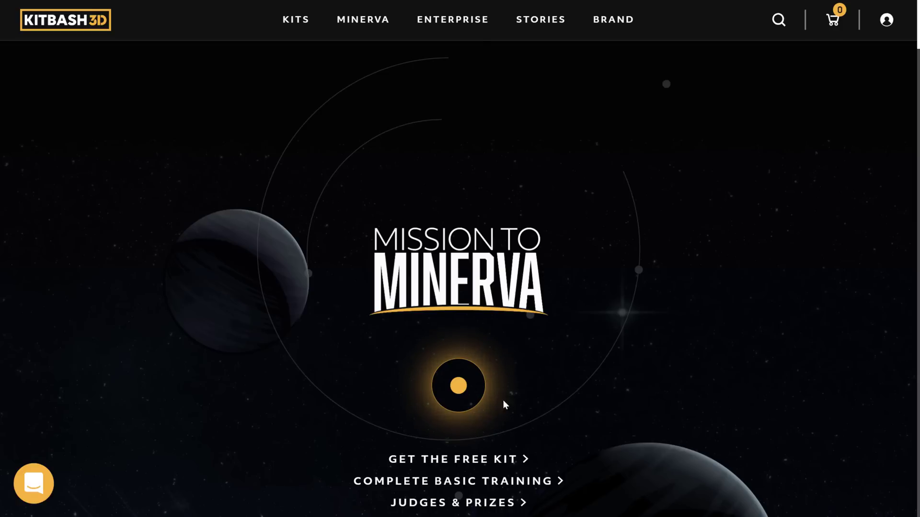
scroll(503, 438, "down", 15)
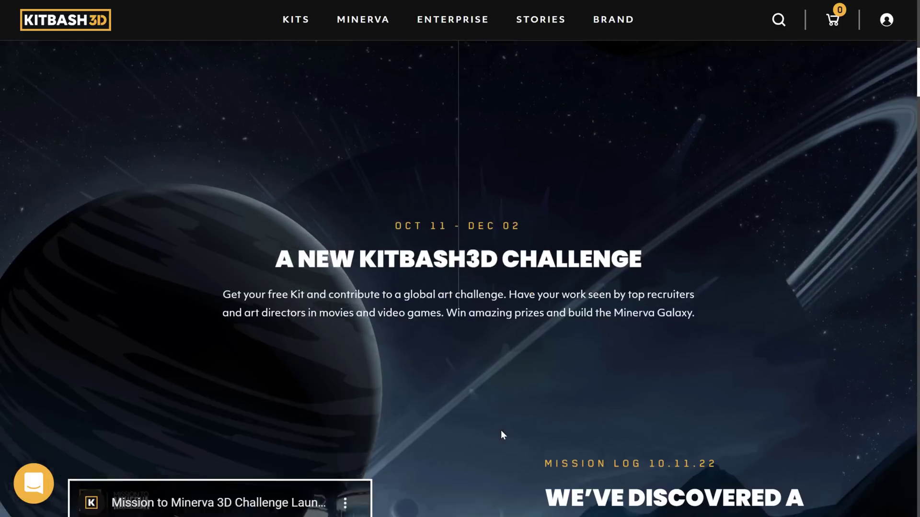
scroll(502, 430, "down", 15)
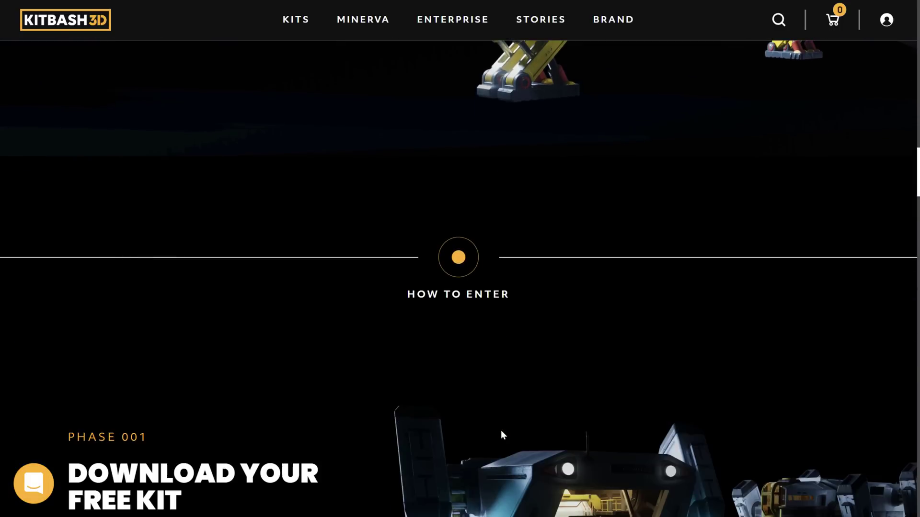
scroll(501, 431, "down", 8)
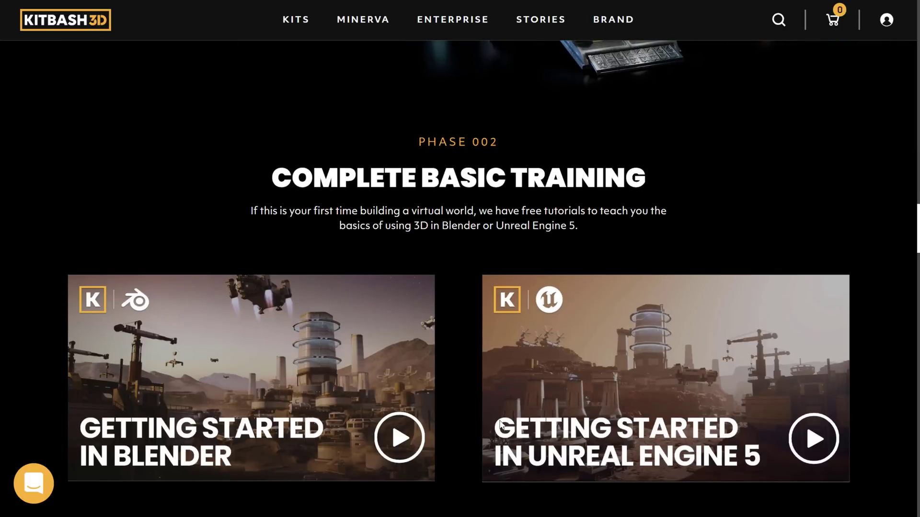
scroll(498, 422, "down", 1)
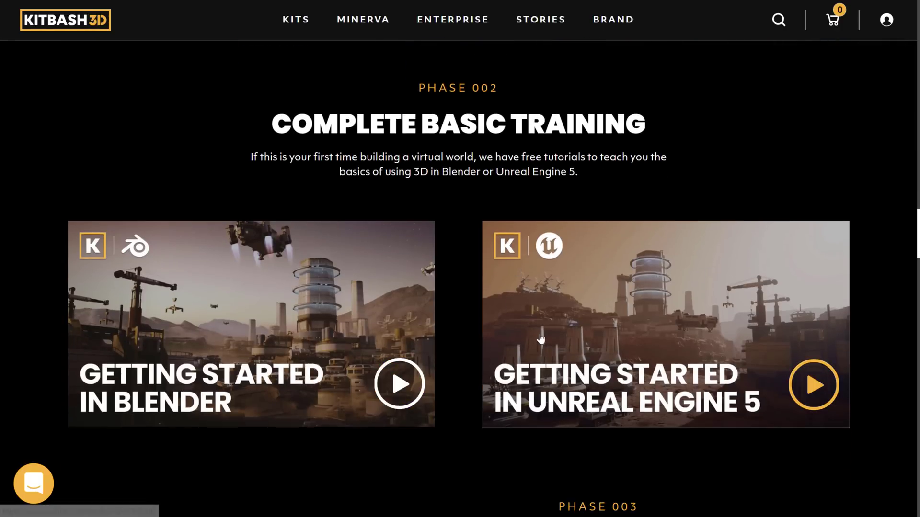
scroll(543, 340, "down", 2)
scroll(553, 271, "down", 5)
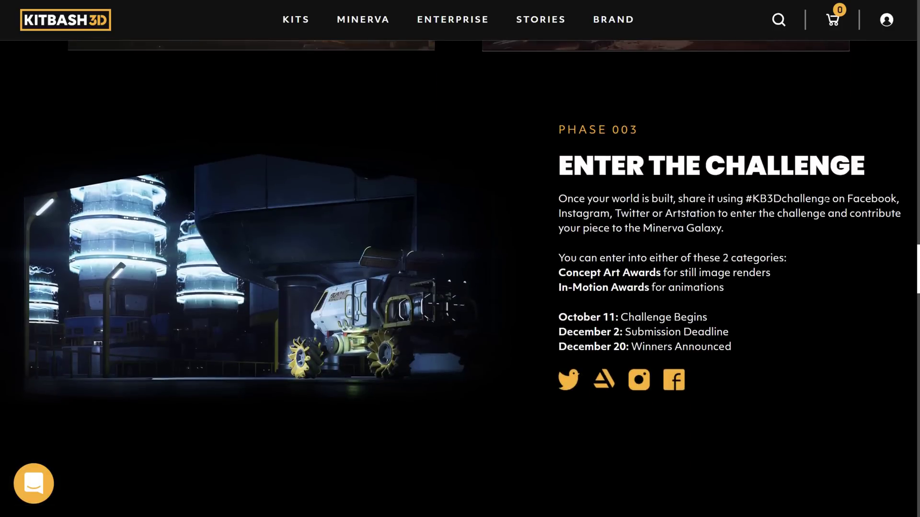
scroll(805, 270, "down", 14)
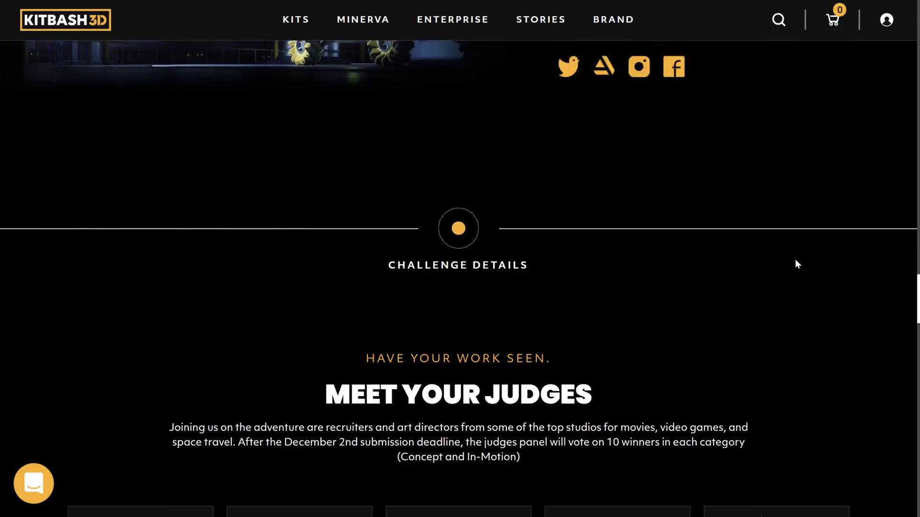
scroll(792, 260, "down", 17)
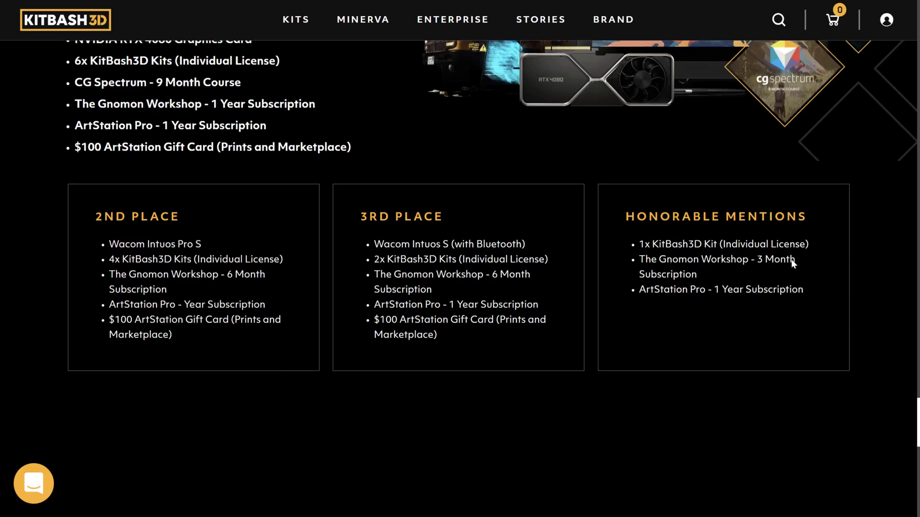
- Return to the top of the challenge page with the free kit and training links
scroll(792, 260, "up", 6)
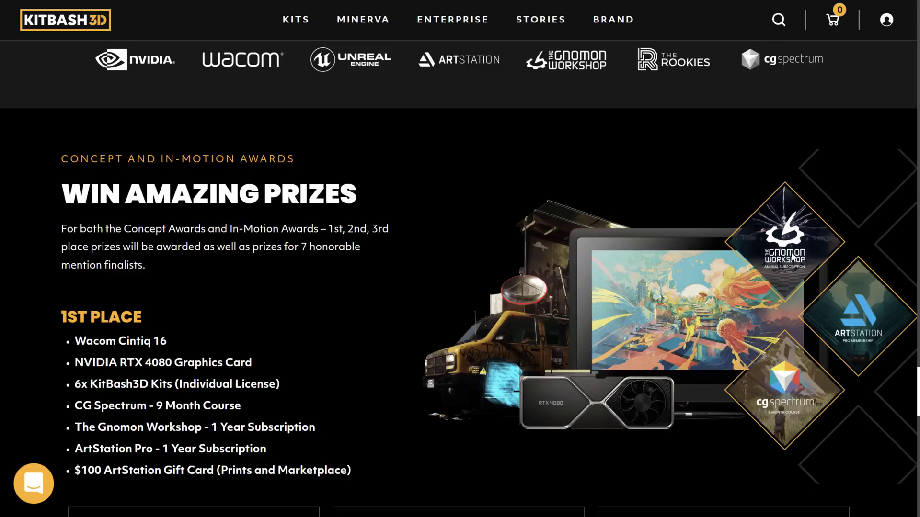
scroll(267, 376, "down", 4)
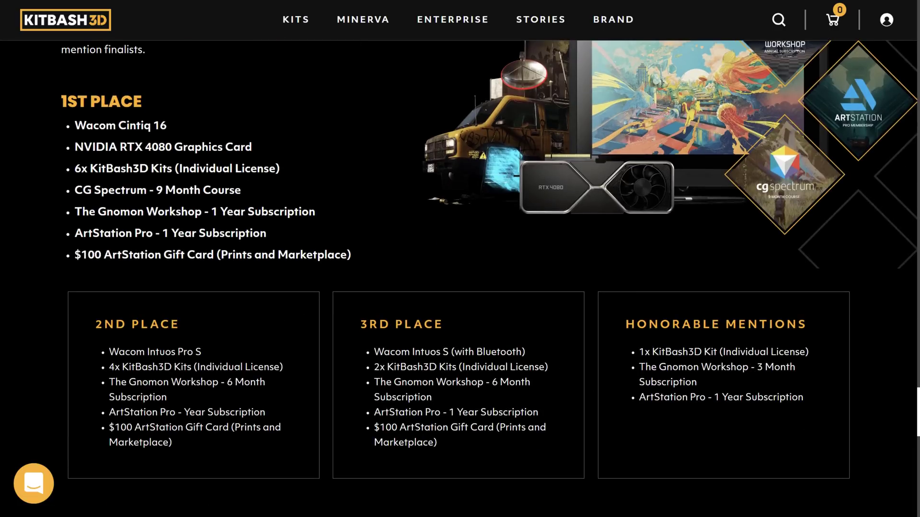
scroll(832, 372, "up", 20)
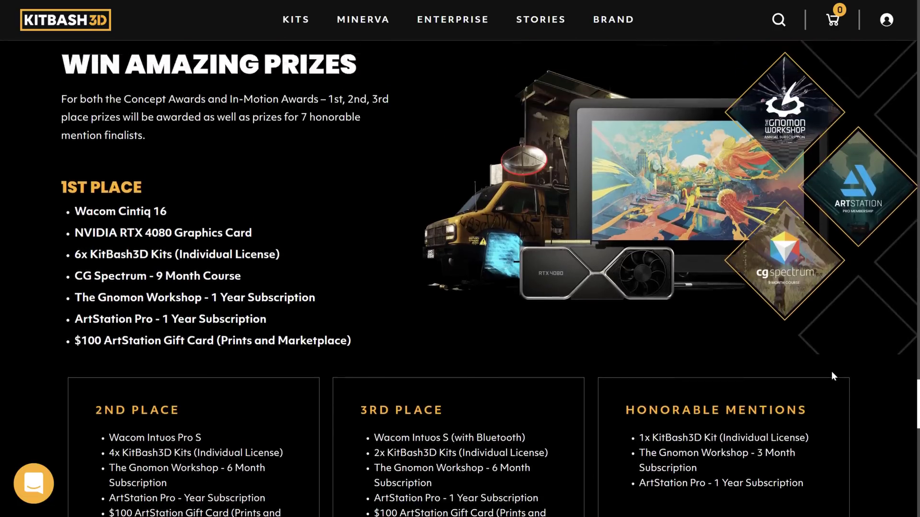
scroll(832, 371, "up", 20)
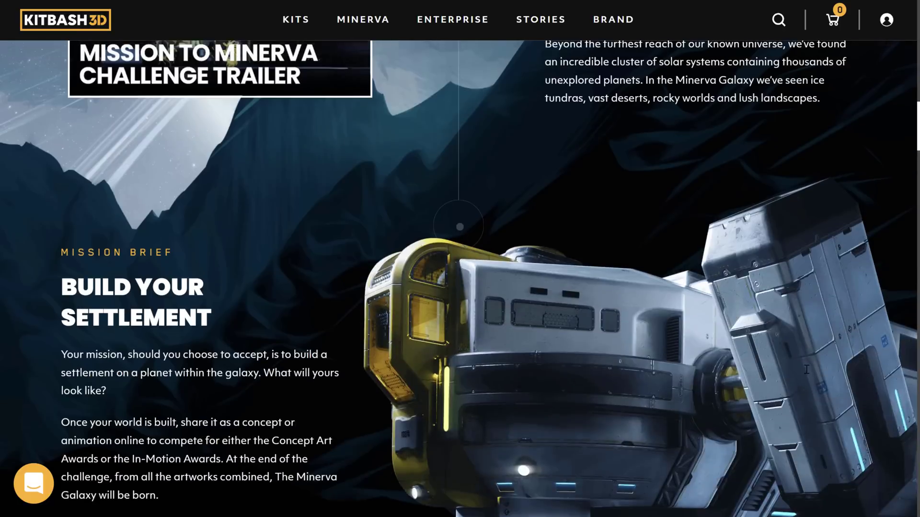
scroll(807, 369, "up", 8)
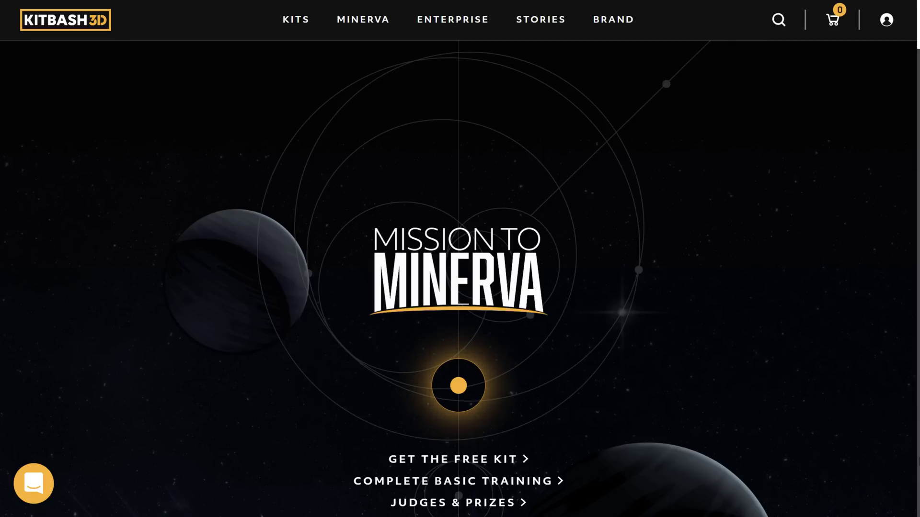
- Back in Blender, orbit the Minerva scene from beneath the bridge and around the walkways, then show all open windows
key("alt+Tab")
key("alt+Tab")
key("alt+Tab")
key("alt+Tab")
key("alt+Tab")
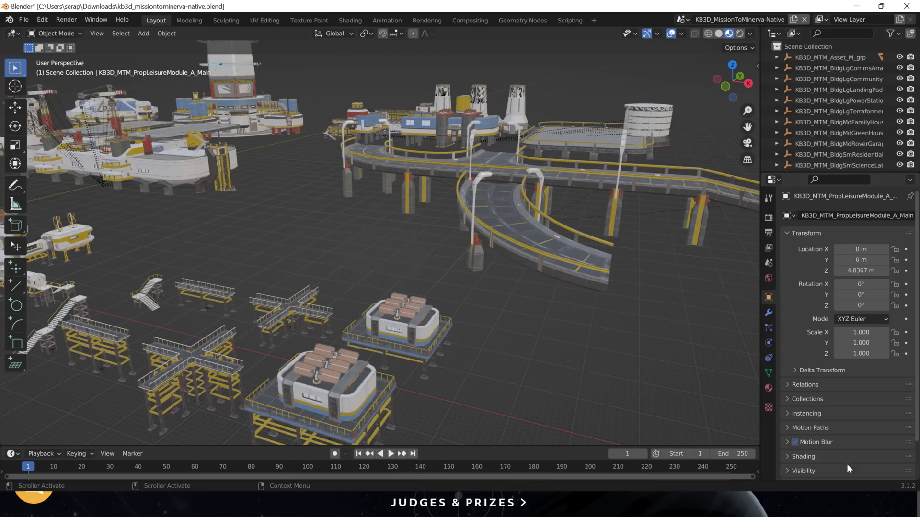
middle_click_drag(495, 278, 473, 283)
mouse_move(415, 272)
middle_mouse_down()
mouse_move(394, 270)
mouse_move(407, 279)
middle_mouse_up()
middle_click_drag(411, 285, 519, 295)
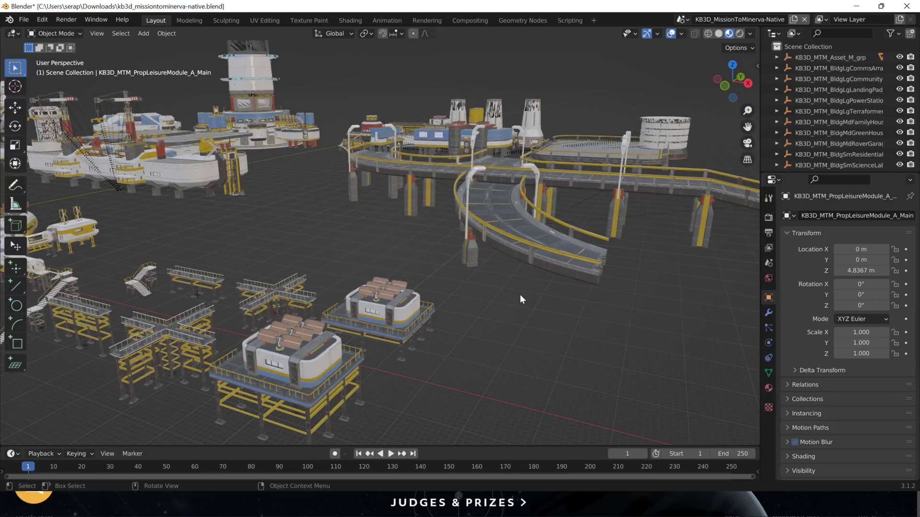
key("super+Tab")
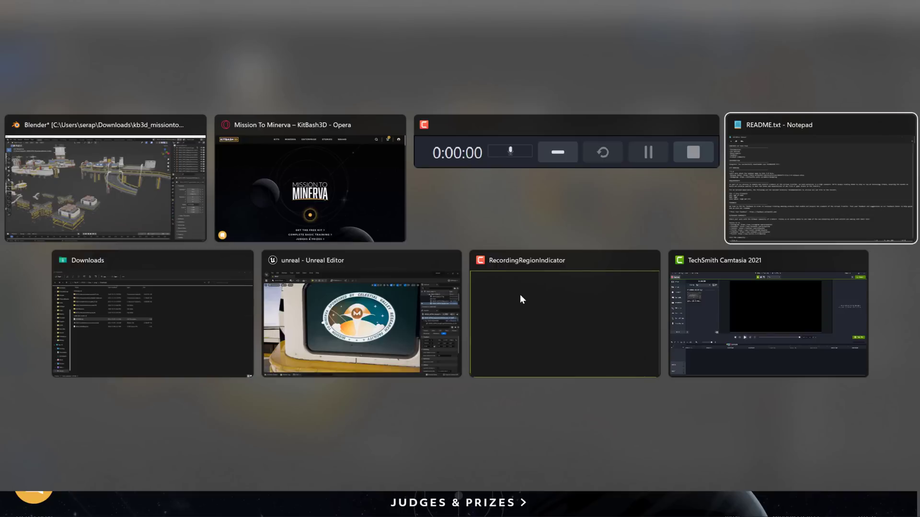
- Return to Unreal Editor and fly the camera into the station, over the courtyard toward the chairs
key("Right")
key("Return")
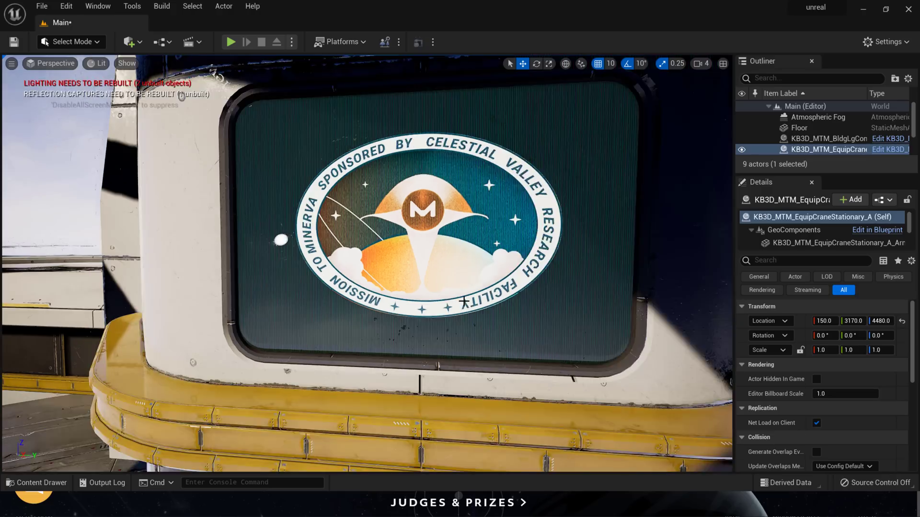
scroll(463, 300, "down", 20)
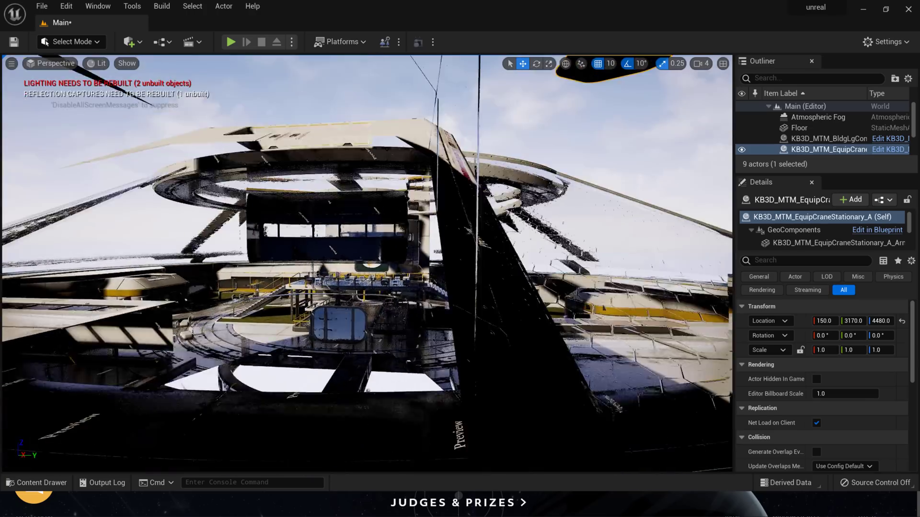
scroll(463, 299, "up", 15)
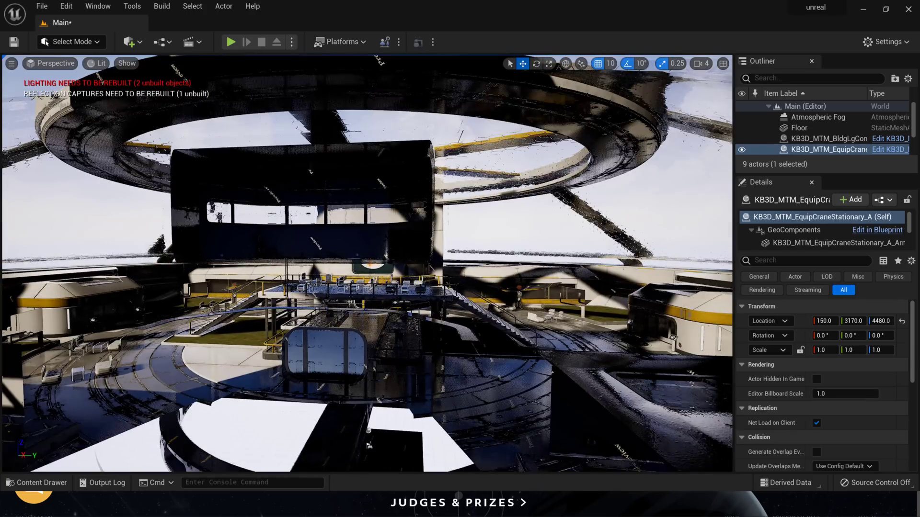
key("w")
right_click_drag(463, 299, 350, 336)
key("e")
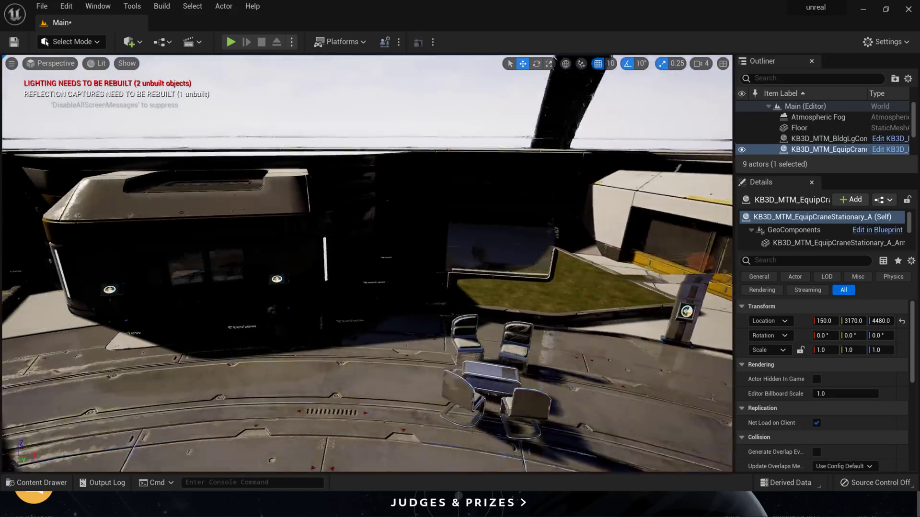